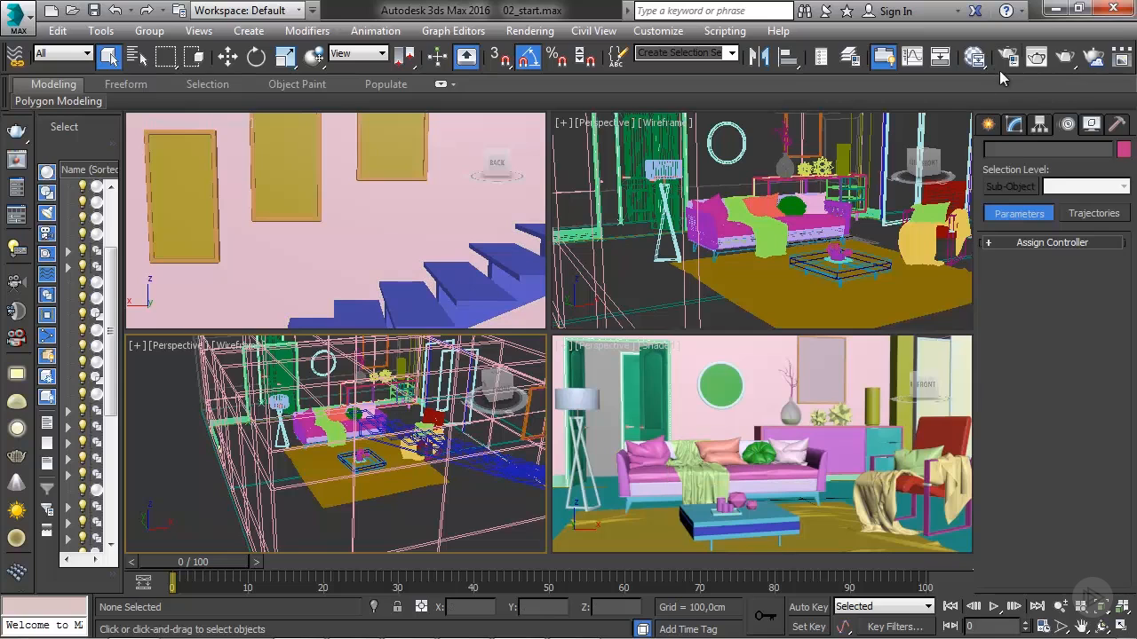
Assign V-Ray Adv 3.20.03 as the production renderer in the render setup.
{"action": "left_click", "coordinate": [1009, 58]}
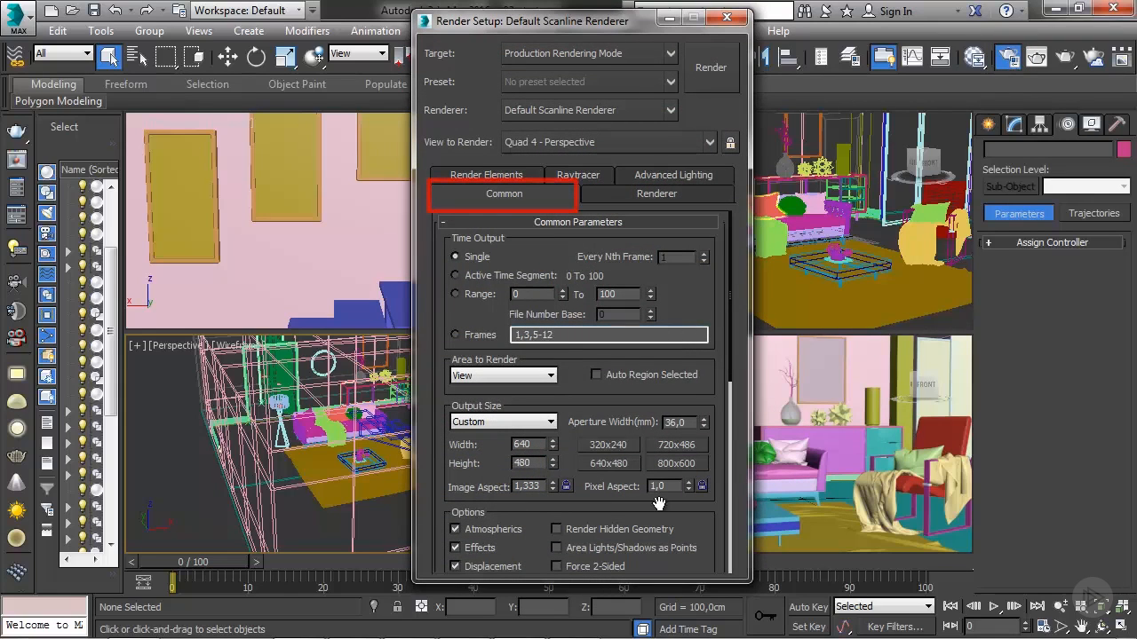
{"action": "left_click_drag", "start_coordinate": [639, 509], "coordinate": [637, 497]}
{"action": "scroll", "coordinate": [636, 494], "scroll_direction": "down", "scroll_amount": 10}
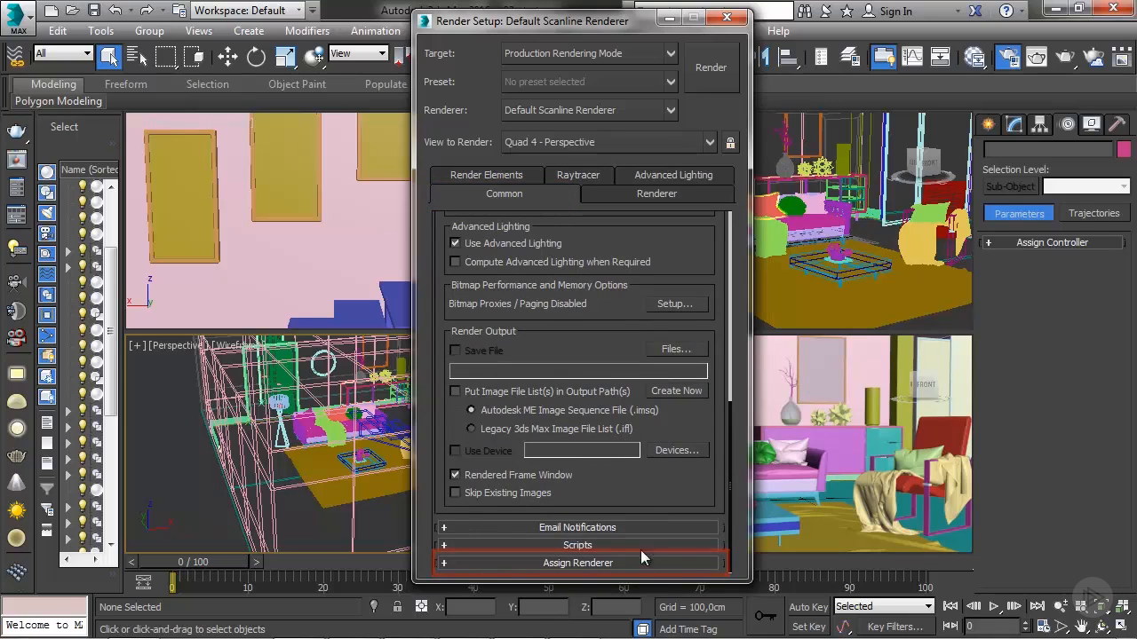
{"action": "left_click", "coordinate": [677, 563]}
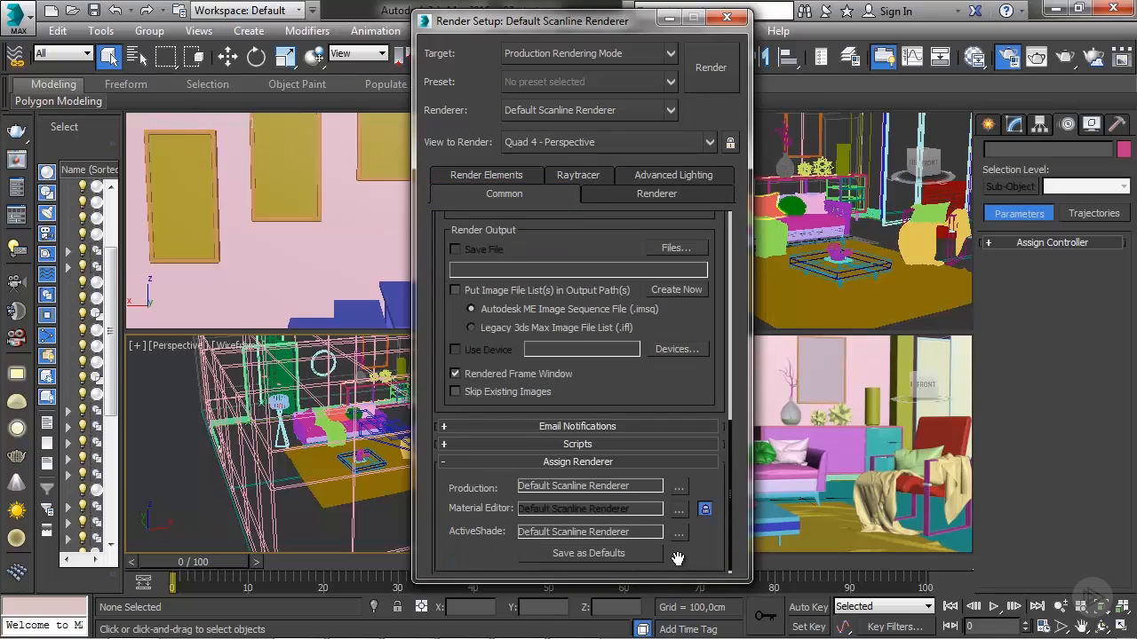
{"action": "left_click", "coordinate": [679, 487]}
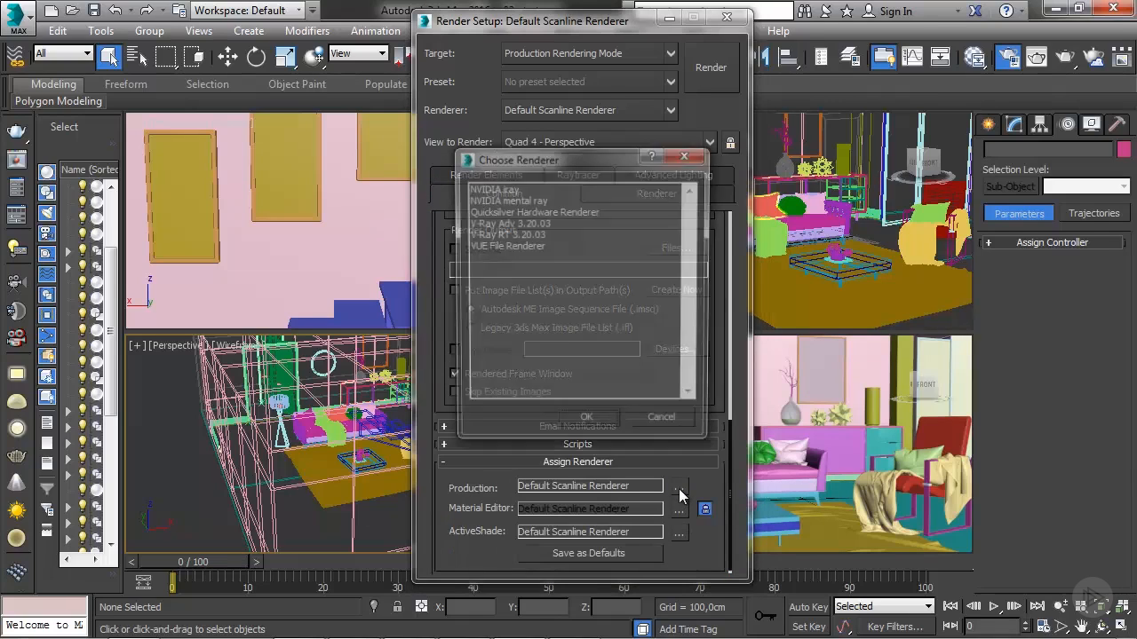
{"action": "left_click", "coordinate": [524, 223]}
{"action": "left_click", "coordinate": [586, 424]}
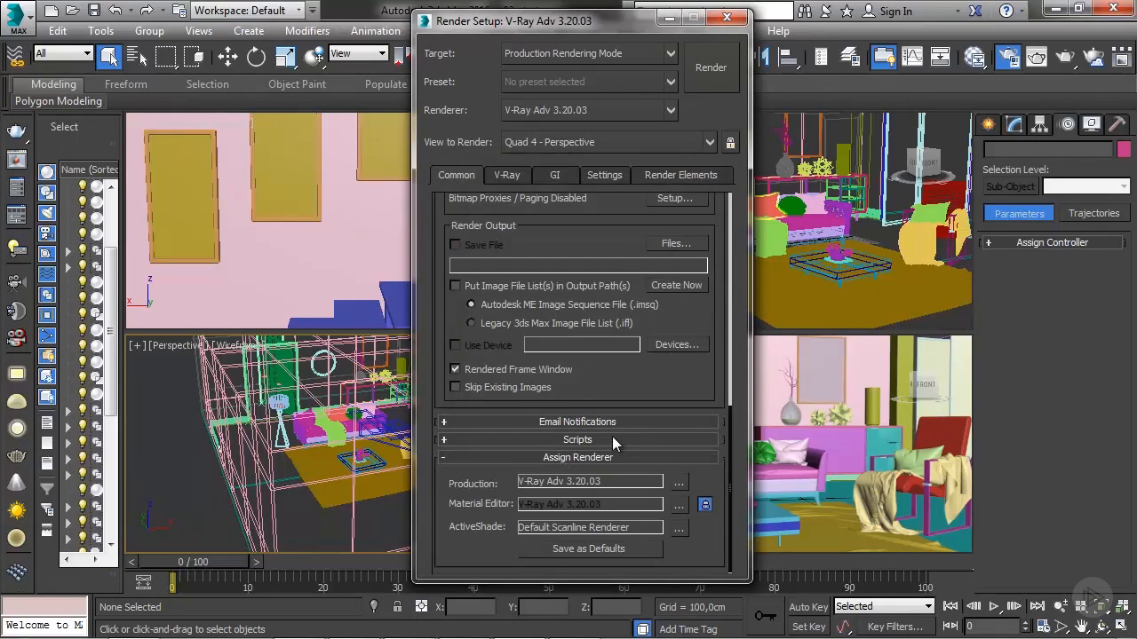
Set the render output size to the HDTV (video) preset at 1280x720 and close the render setup.
{"action": "scroll", "coordinate": [603, 406], "scroll_direction": "up", "scroll_amount": 3}
{"action": "scroll", "coordinate": [603, 406], "scroll_direction": "up", "scroll_amount": 2}
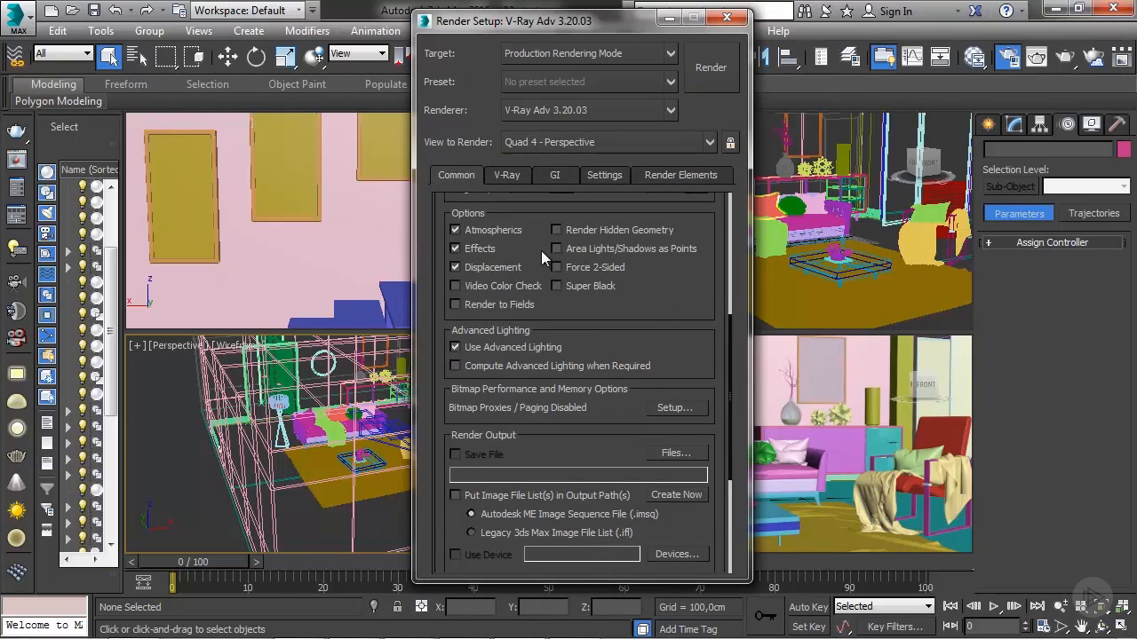
{"action": "scroll", "coordinate": [644, 344], "scroll_direction": "up", "scroll_amount": 5}
{"action": "left_click_drag", "start_coordinate": [638, 589], "coordinate": [649, 539]}
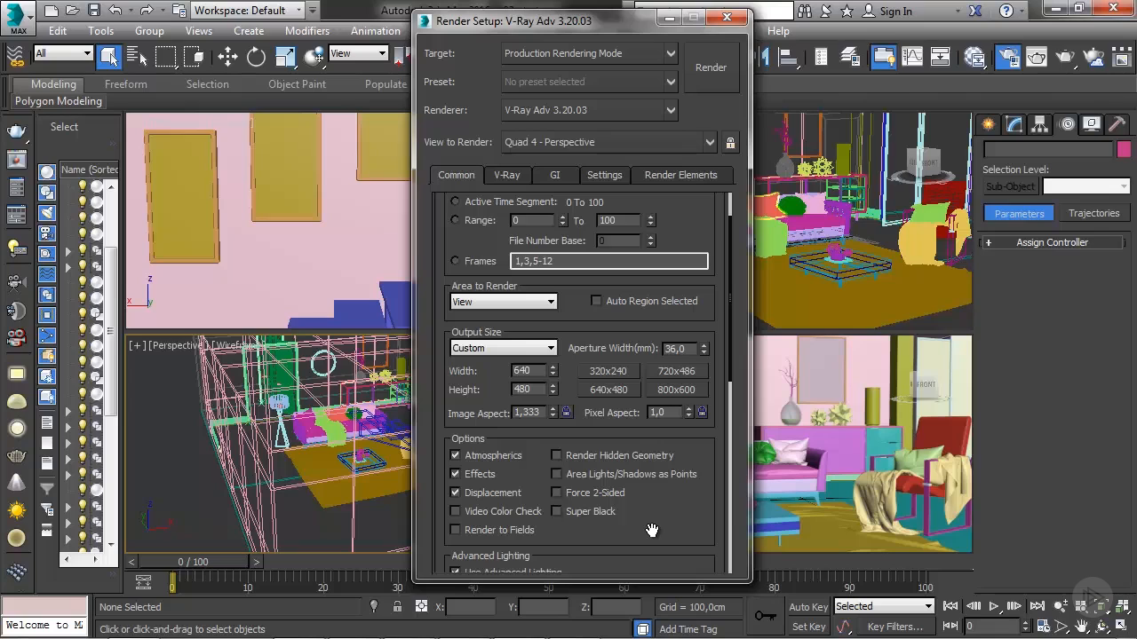
{"action": "left_click", "coordinate": [485, 350]}
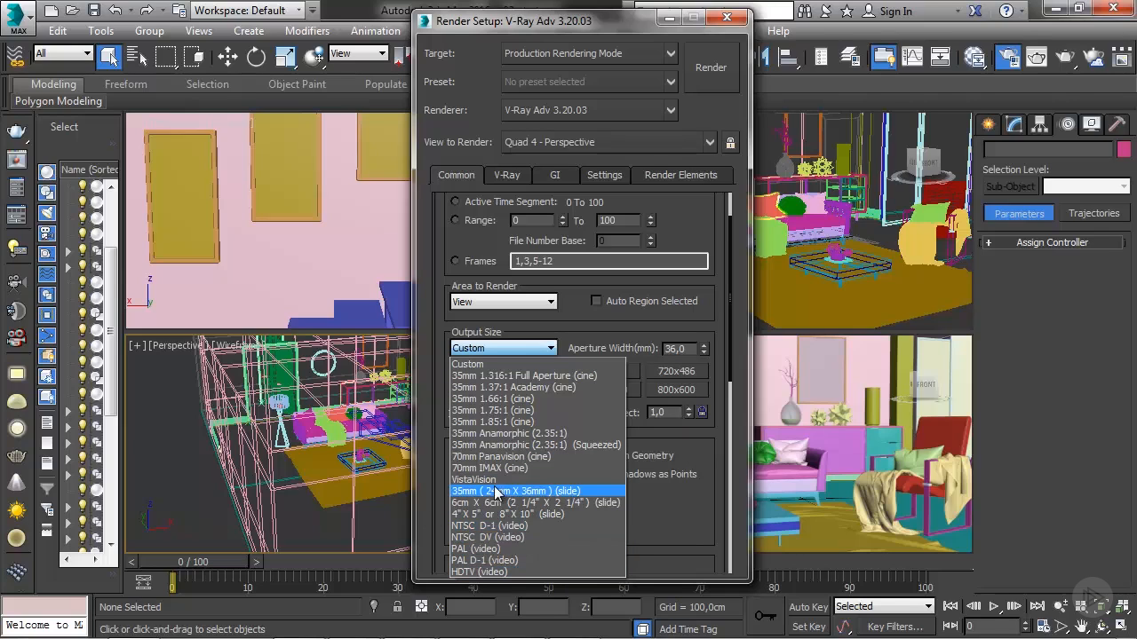
{"action": "left_click", "coordinate": [495, 573]}
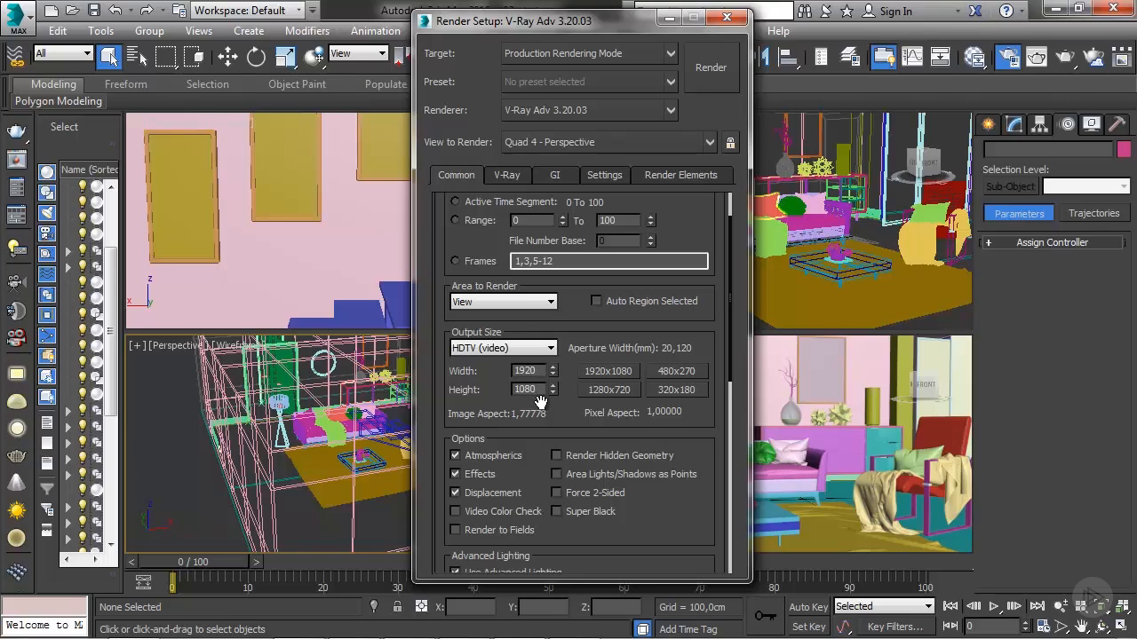
{"action": "left_click", "coordinate": [614, 394]}
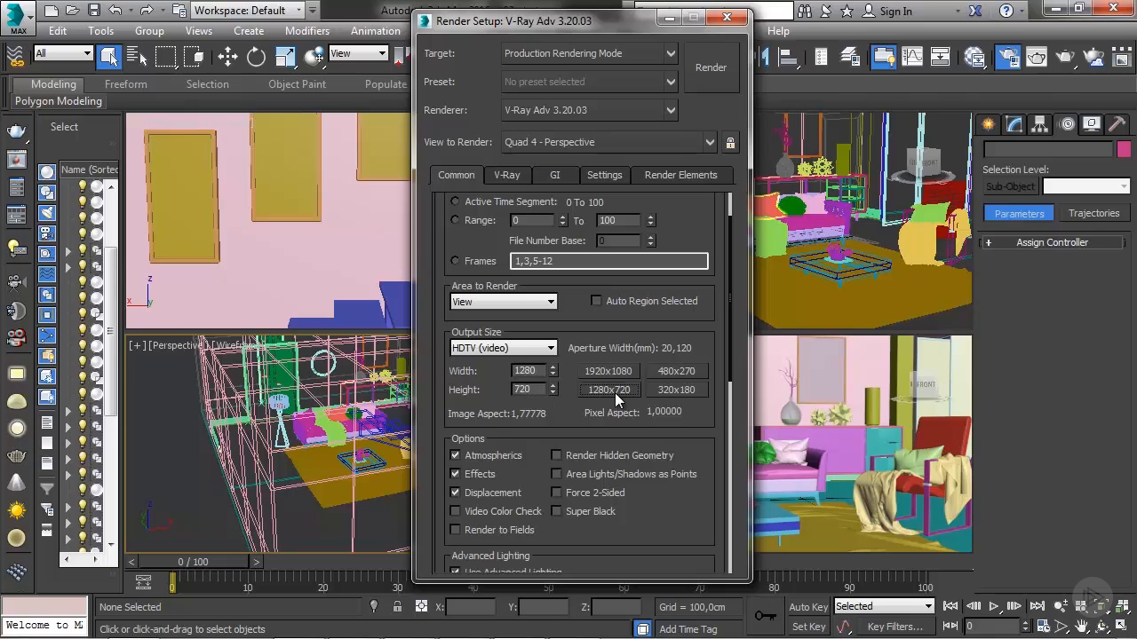
{"action": "left_click", "coordinate": [727, 17]}
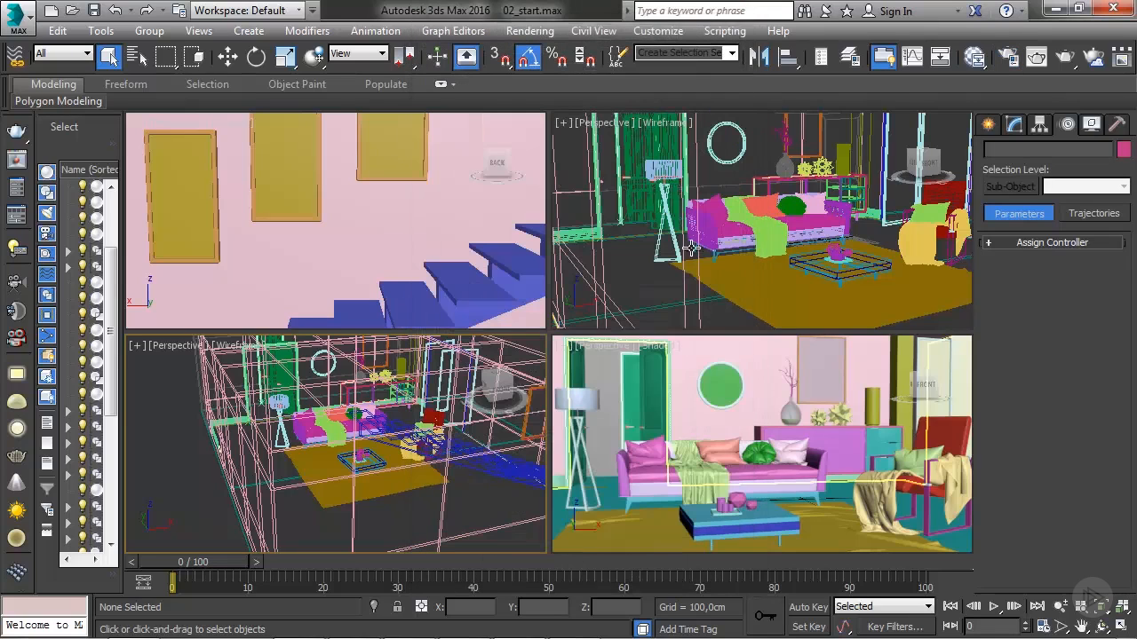
Turn on safe frames in the shaded Perspective viewport that shows the sofa.
{"action": "right_click", "coordinate": [661, 413]}
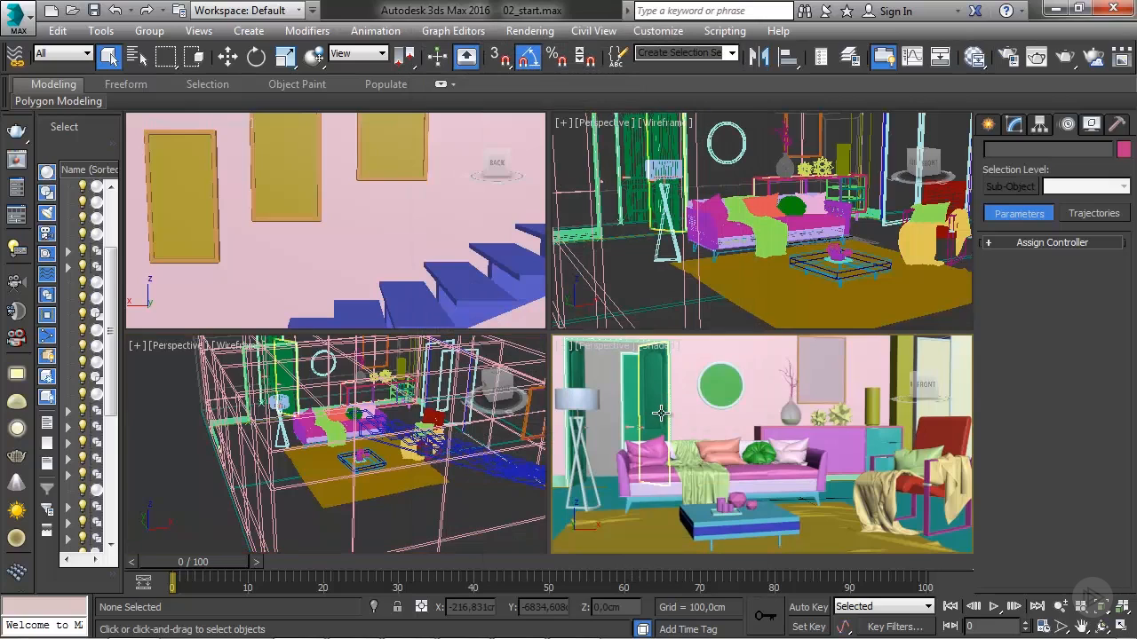
{"action": "key", "text": "shift+f"}
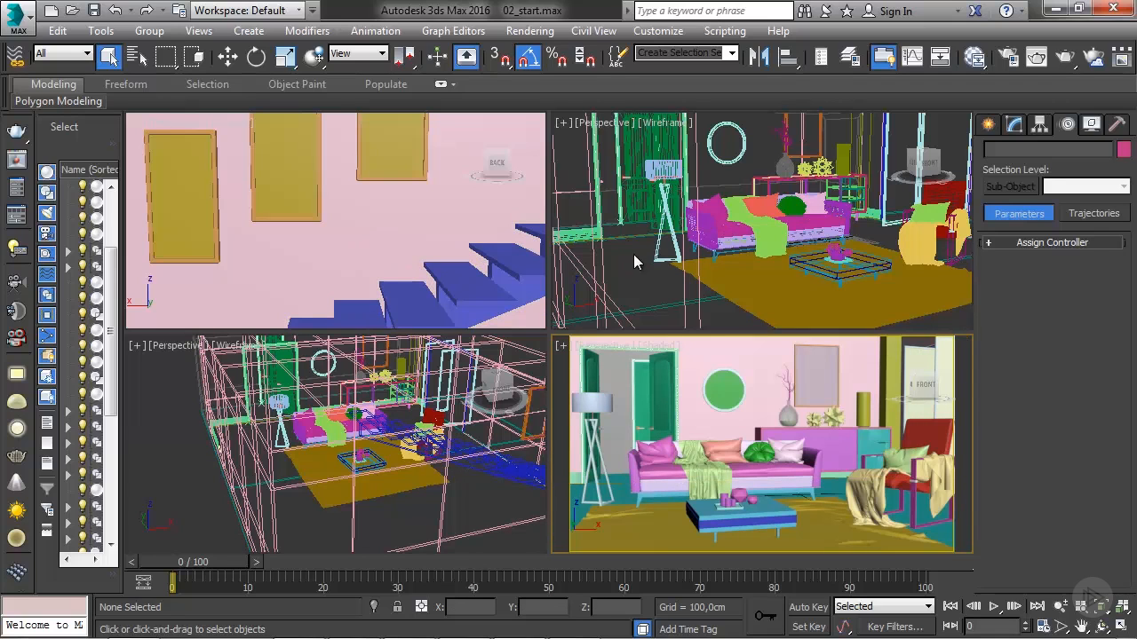
{"action": "scroll", "coordinate": [642, 263], "scroll_direction": "down", "scroll_amount": 5}
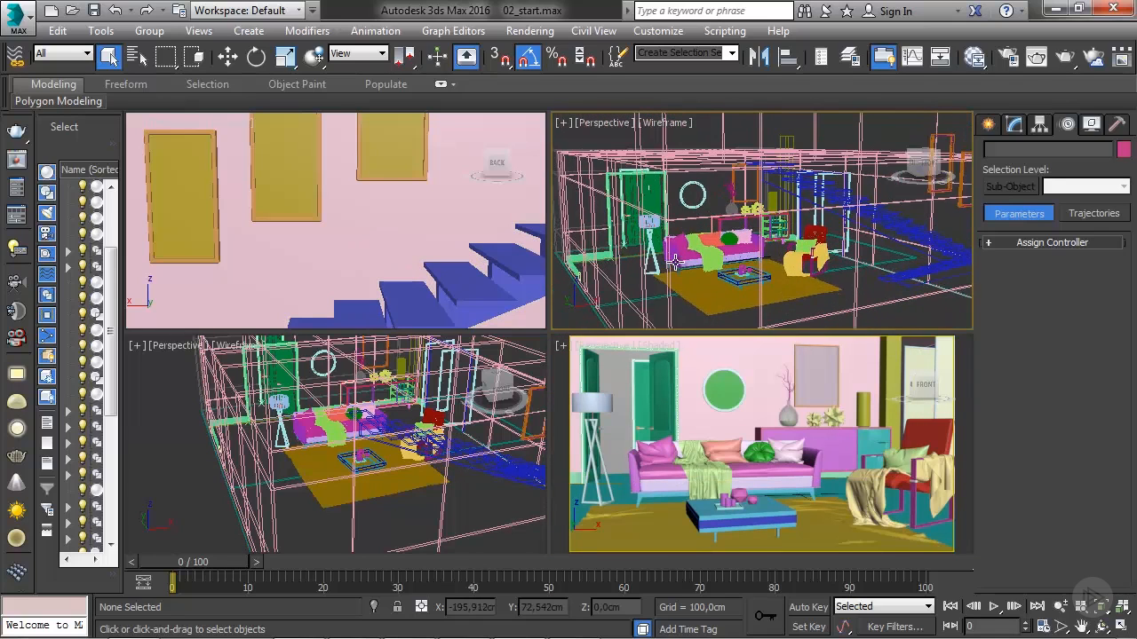
{"action": "scroll", "coordinate": [692, 233], "scroll_direction": "down", "scroll_amount": 3}
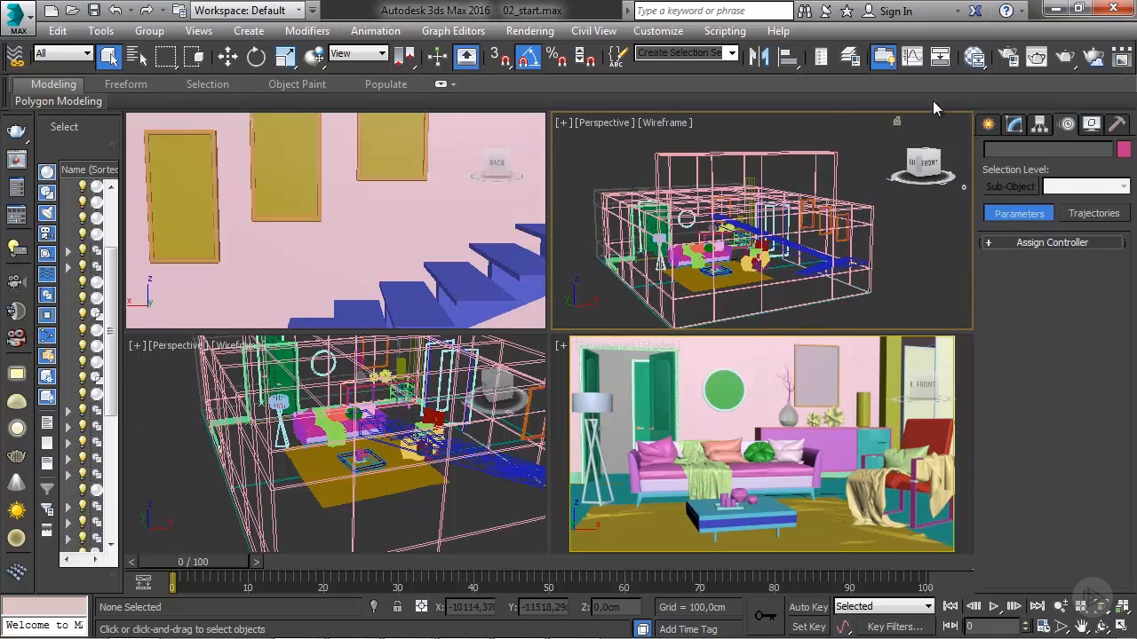
Create a VRayMtl material in the Slate Material Editor and name it Base.
{"action": "left_click", "coordinate": [973, 57]}
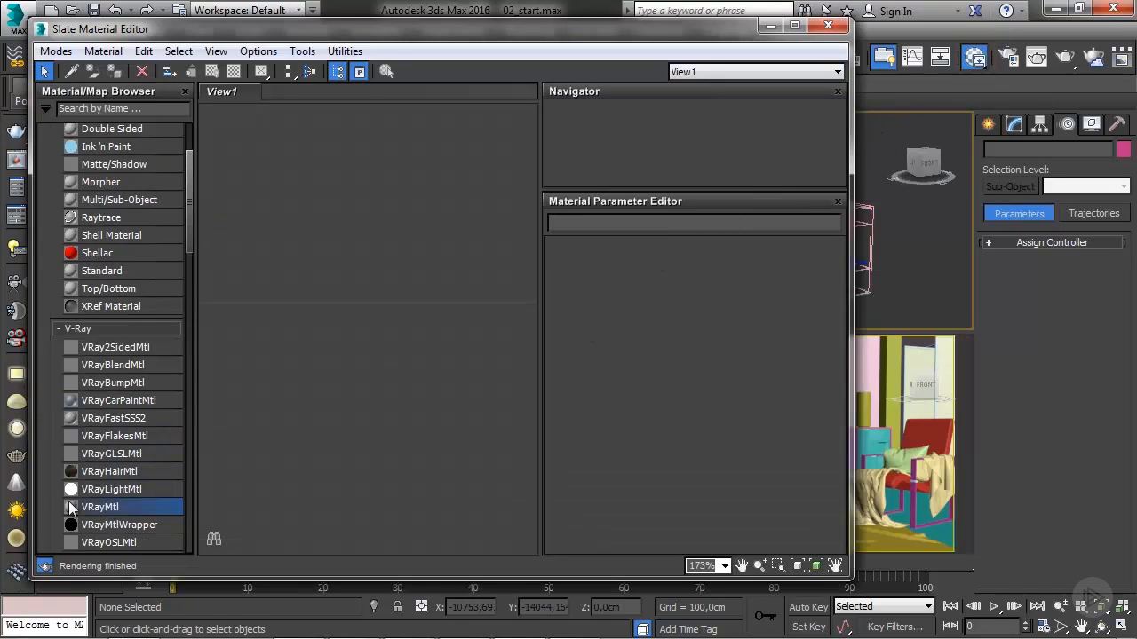
{"action": "left_click_drag", "start_coordinate": [417, 281], "coordinate": [417, 282]}
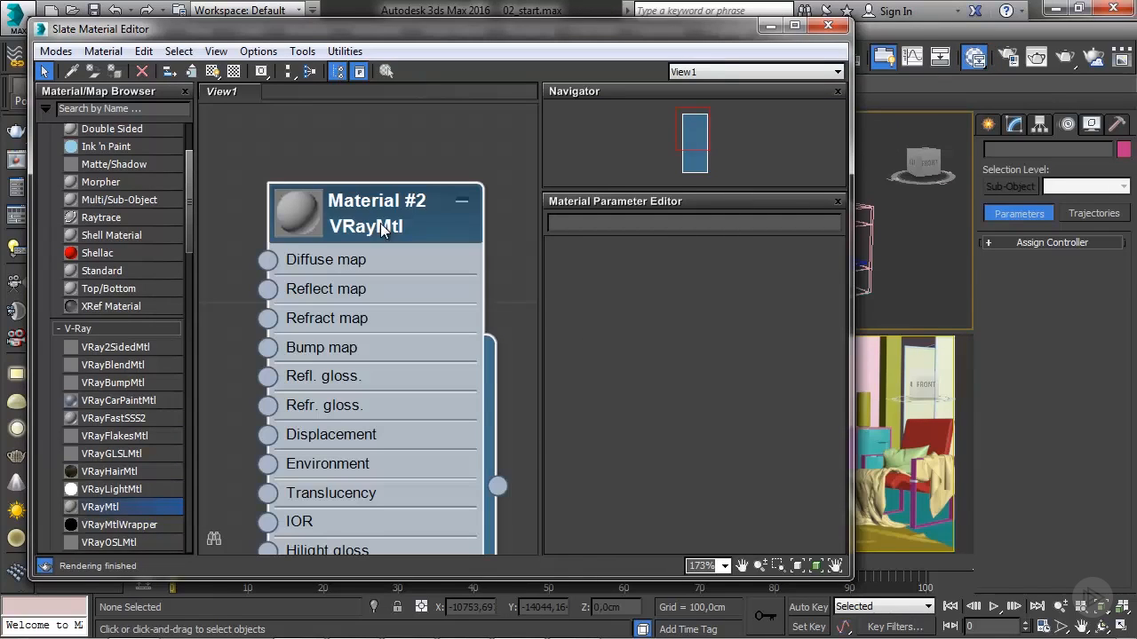
{"action": "double_click", "coordinate": [330, 224]}
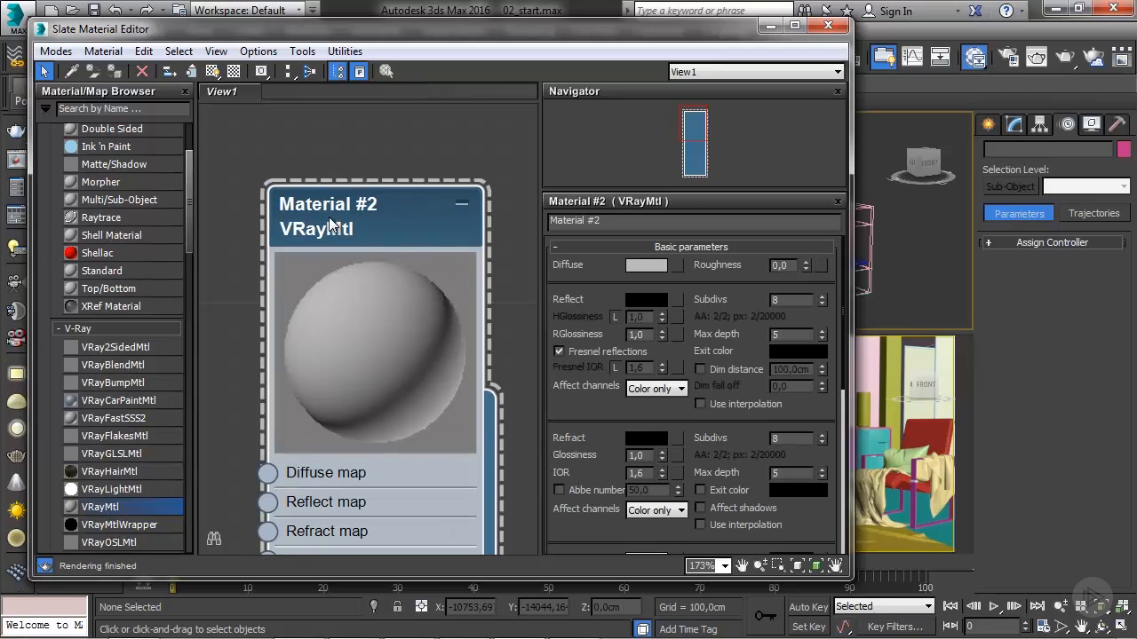
{"action": "left_click", "coordinate": [601, 221]}
{"action": "type", "text": "Base"}
{"action": "key", "text": "Return"}
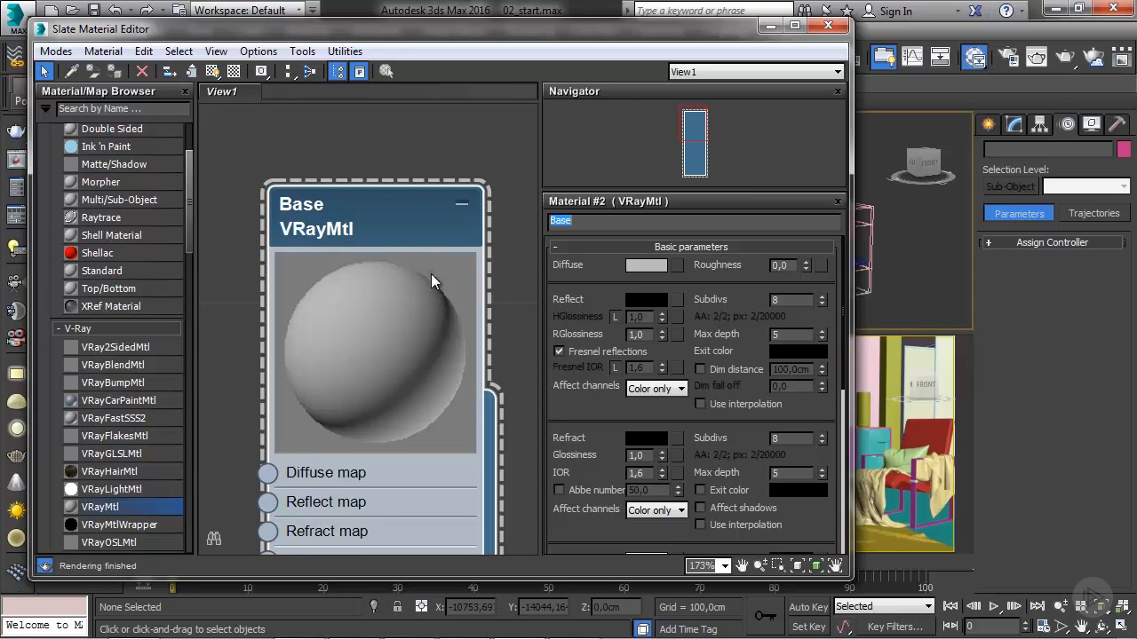
Set the Base material's diffuse colour to a light grey with RGB 213 and close the material editor.
{"action": "left_click", "coordinate": [649, 263]}
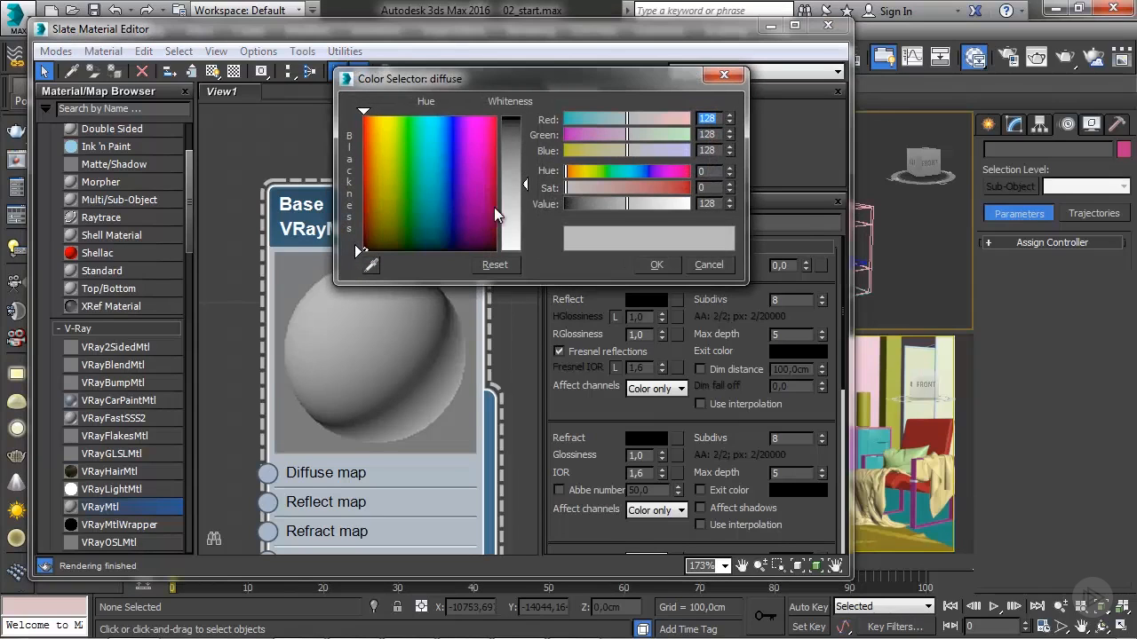
{"action": "left_click_drag", "start_coordinate": [528, 182], "coordinate": [522, 252]}
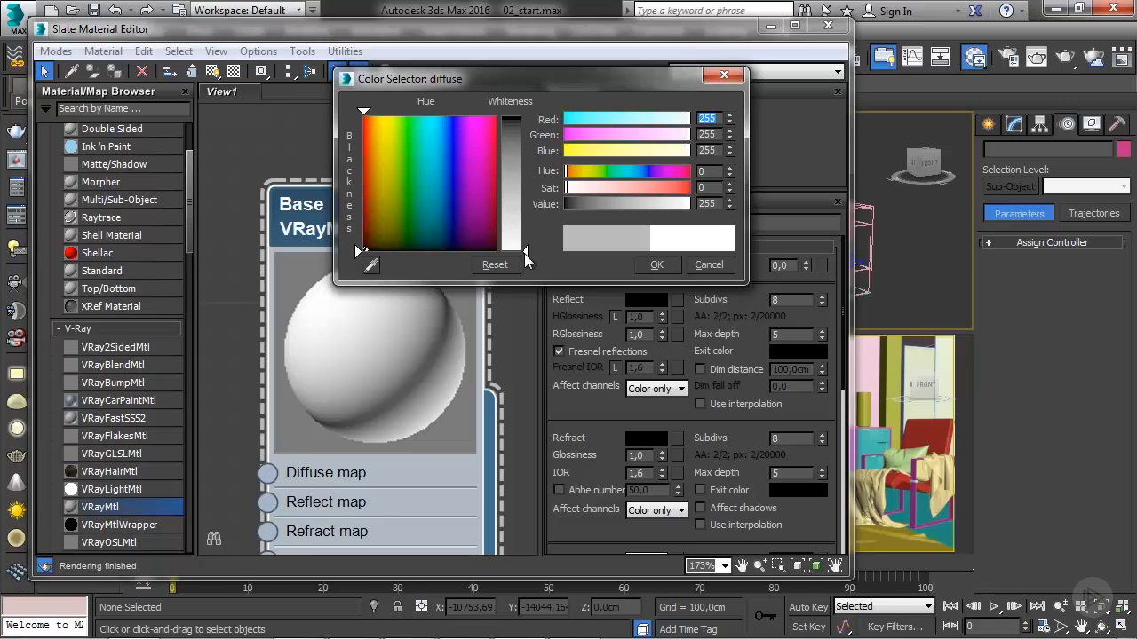
{"action": "mouse_move", "coordinate": [525, 250]}
{"action": "left_mouse_down"}
{"action": "mouse_move", "coordinate": [533, 227]}
{"action": "mouse_move", "coordinate": [531, 252]}
{"action": "mouse_move", "coordinate": [523, 229]}
{"action": "left_mouse_up"}
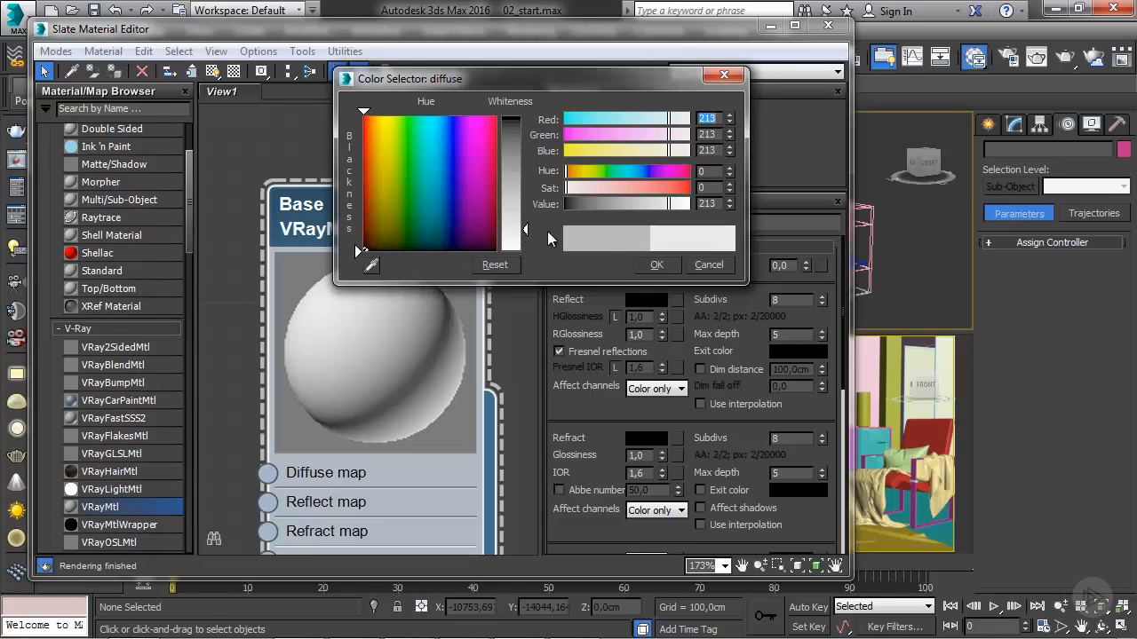
{"action": "left_click", "coordinate": [646, 263]}
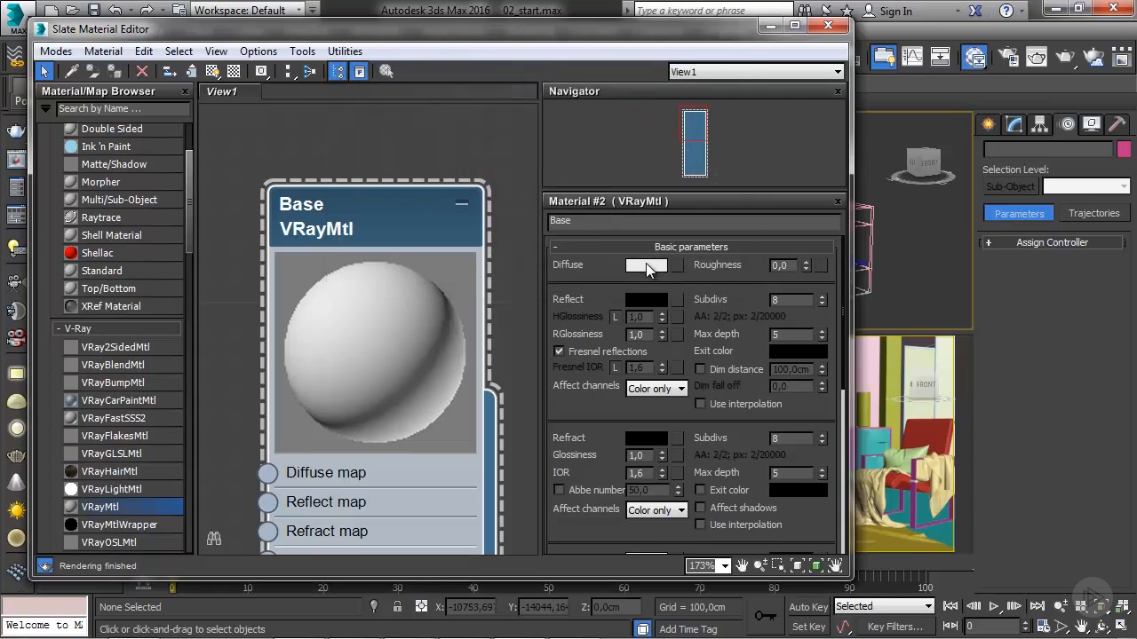
{"action": "left_click", "coordinate": [828, 25]}
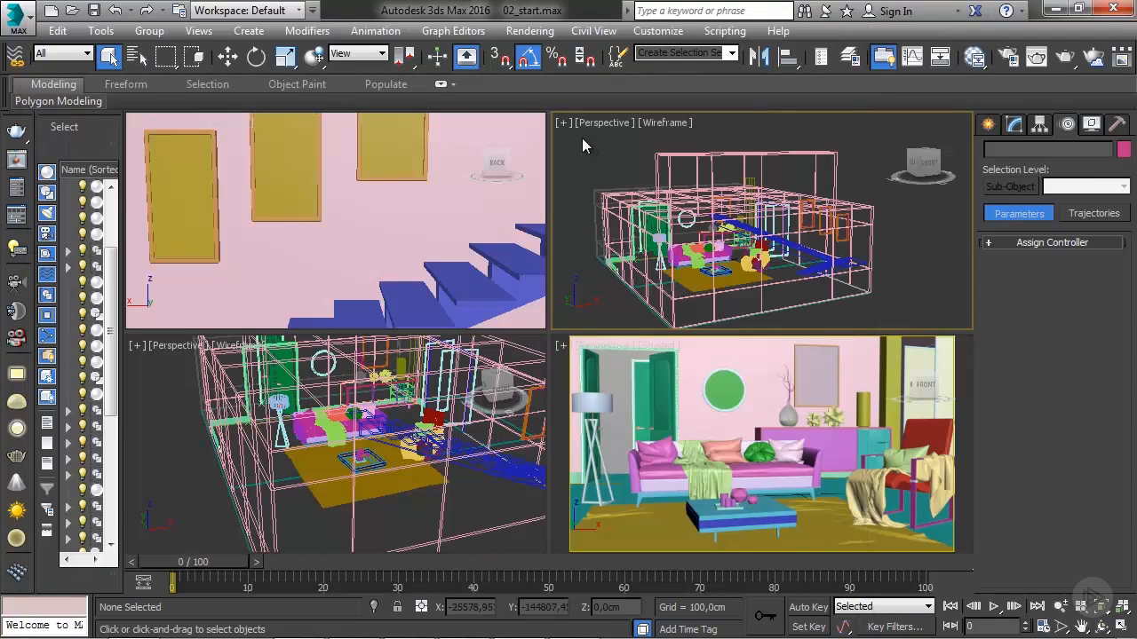
Select all objects in the scene, assign the Base material to them and clear the selection.
{"action": "left_click_drag", "start_coordinate": [681, 224], "coordinate": [899, 323]}
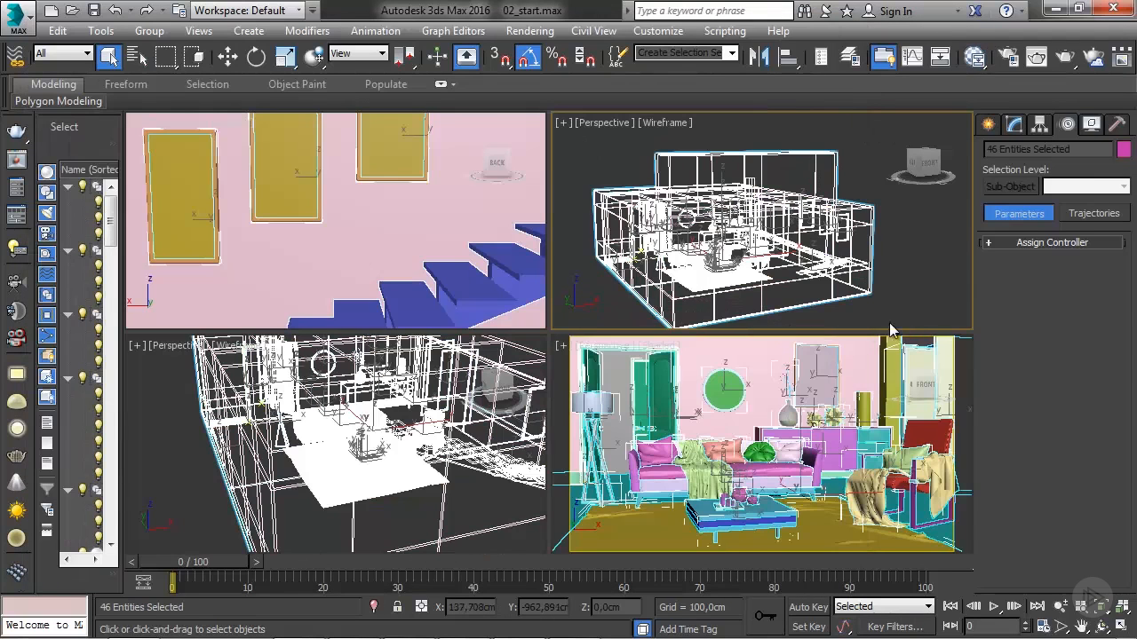
{"action": "left_click", "coordinate": [974, 59]}
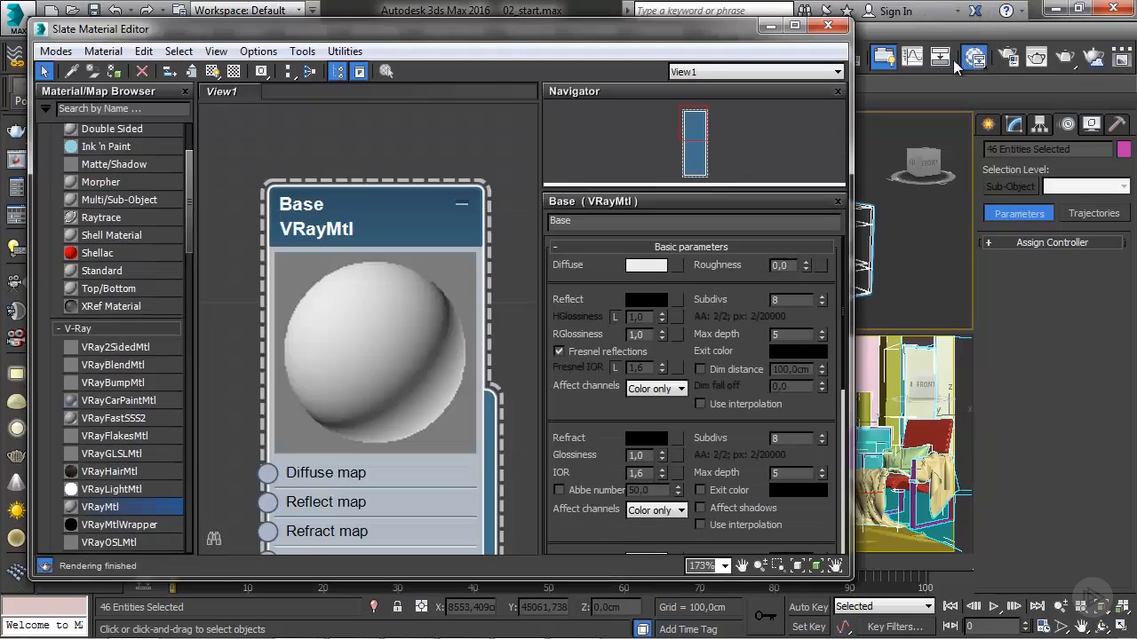
{"action": "left_click", "coordinate": [113, 72]}
{"action": "left_click", "coordinate": [769, 25]}
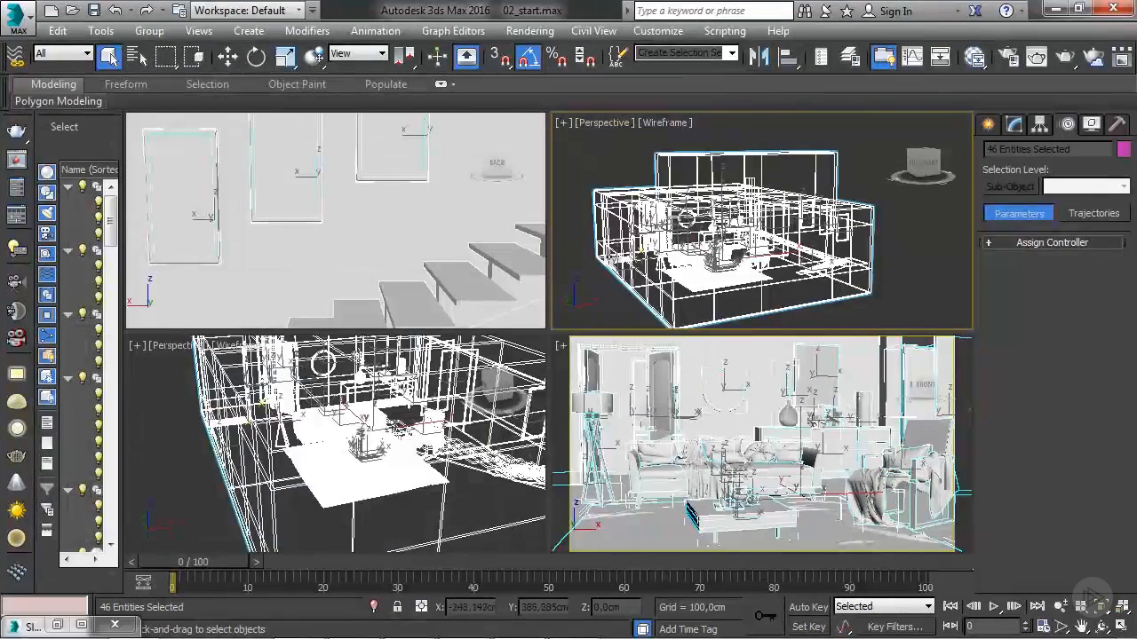
{"action": "left_click", "coordinate": [590, 261]}
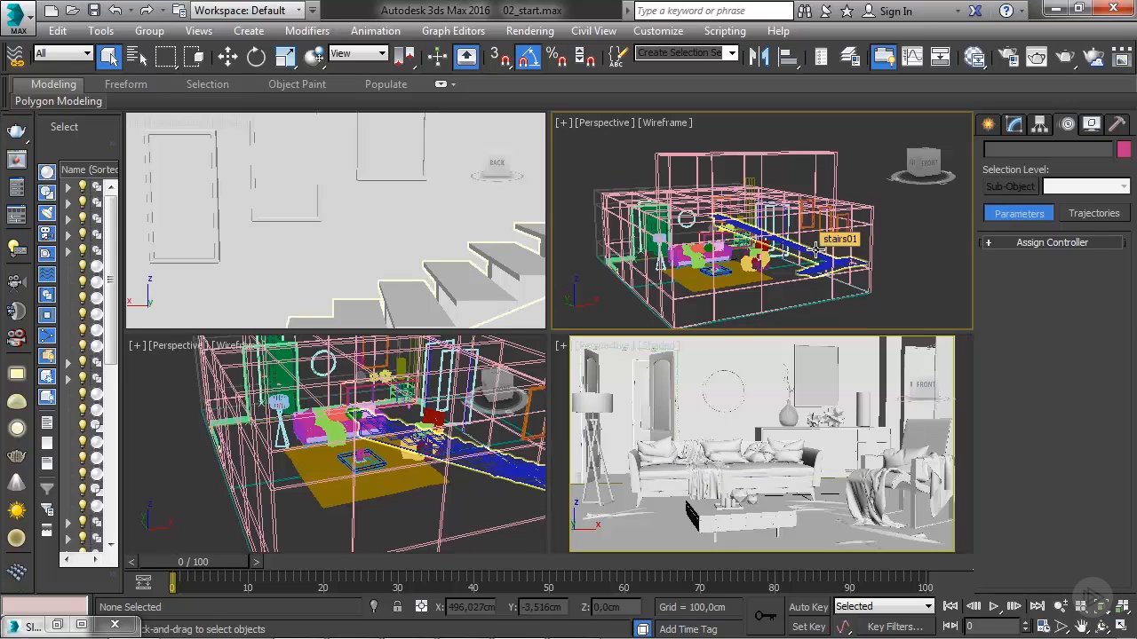
Add a second VRayMtl material below the Base node and name it Base Glass.
{"action": "middle_click_drag", "start_coordinate": [839, 231], "coordinate": [797, 245], "text": "alt"}
{"action": "scroll", "coordinate": [792, 238], "scroll_direction": "up", "scroll_amount": 8}
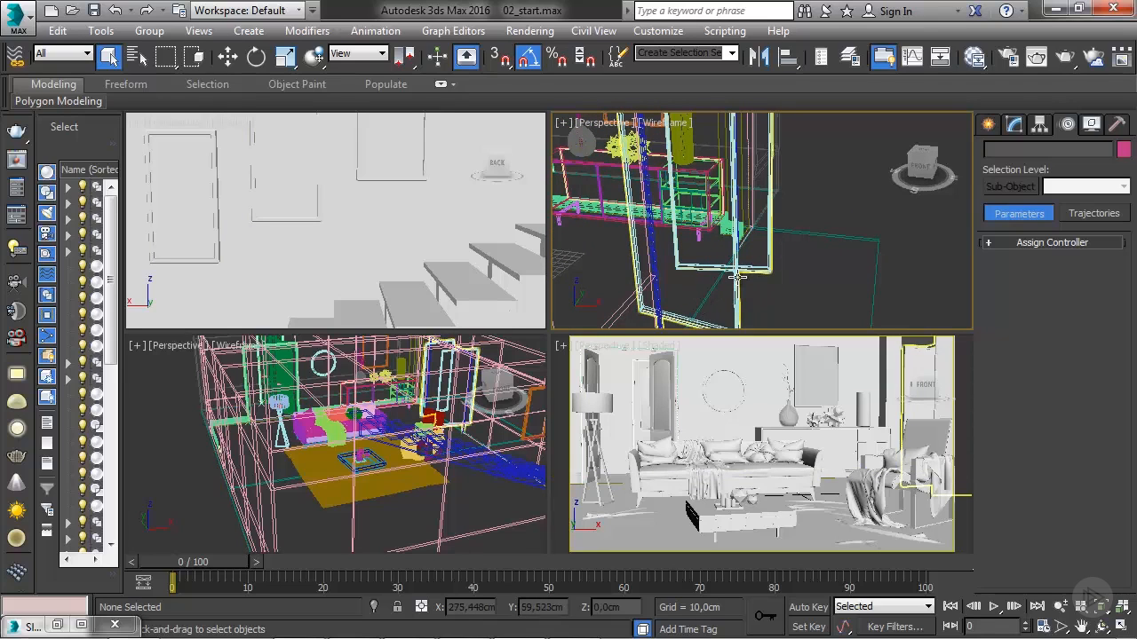
{"action": "left_click", "coordinate": [975, 55]}
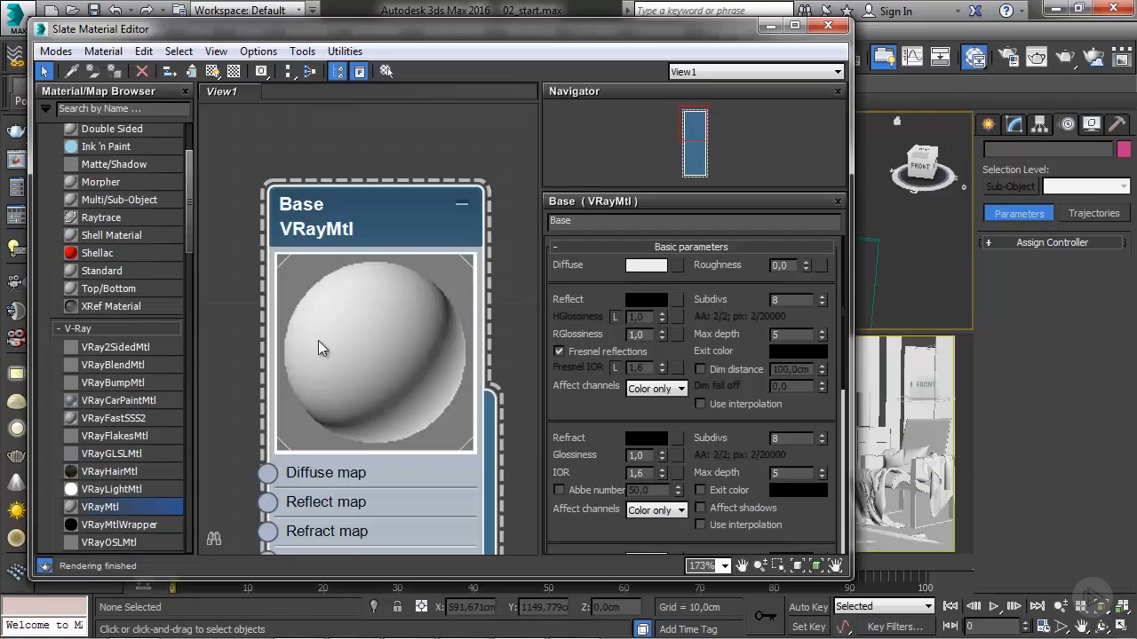
{"action": "scroll", "coordinate": [437, 294], "scroll_direction": "down", "scroll_amount": 5}
{"action": "left_click_drag", "start_coordinate": [76, 507], "coordinate": [425, 499]}
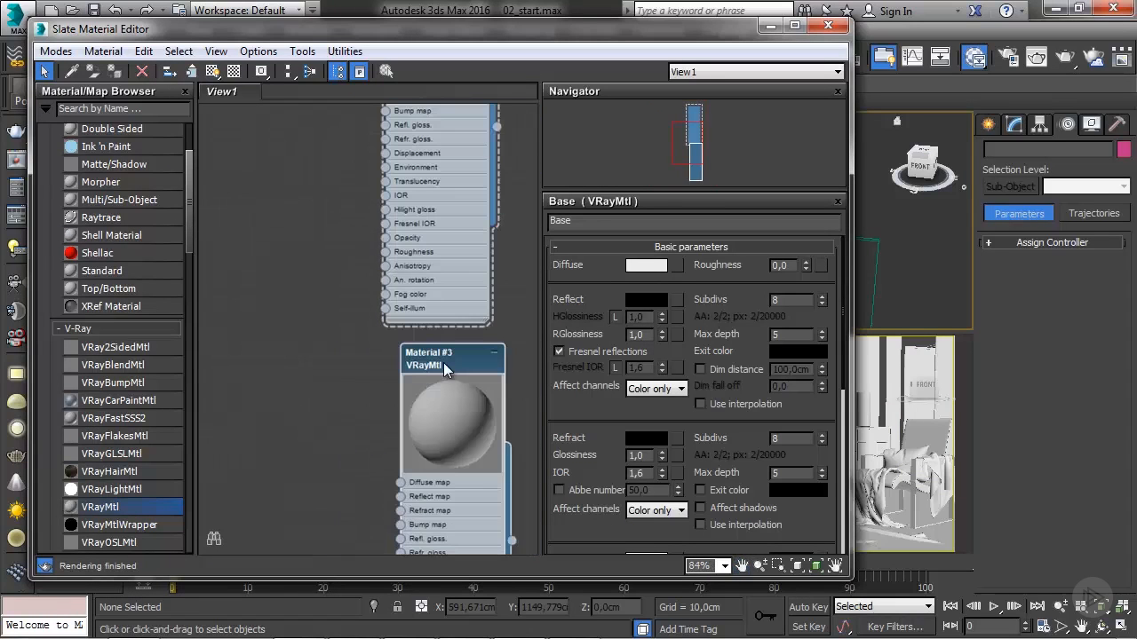
{"action": "double_click", "coordinate": [444, 364]}
{"action": "left_click_drag", "start_coordinate": [444, 364], "coordinate": [427, 345]}
{"action": "left_click_drag", "start_coordinate": [606, 220], "coordinate": [533, 222]}
{"action": "type", "text": "Base Glass"}
{"action": "key", "text": "Return"}
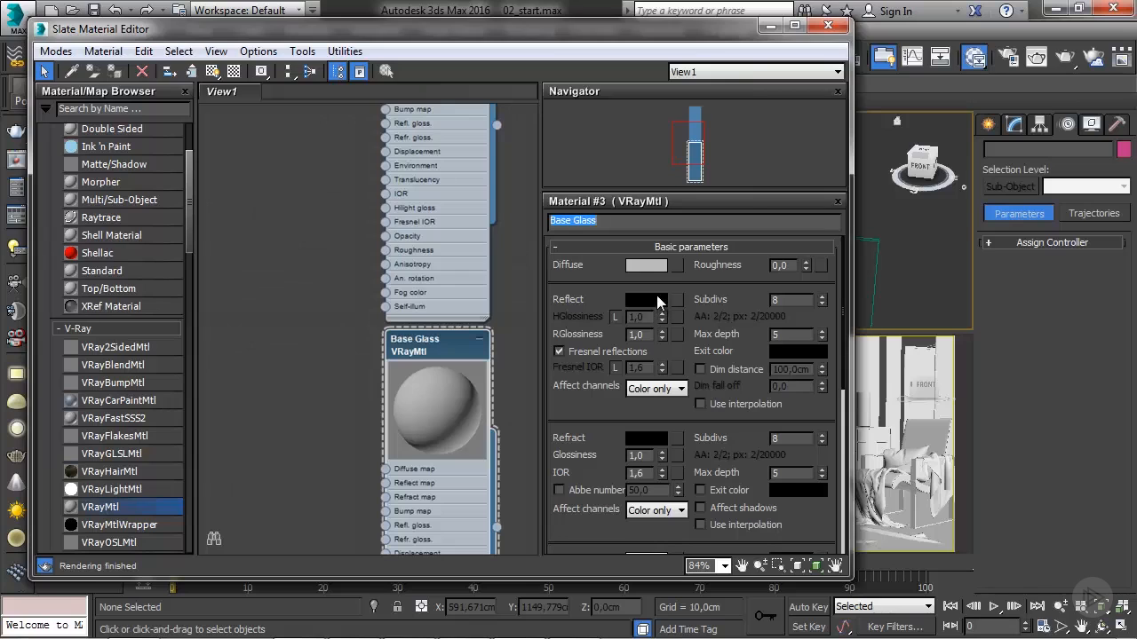
Set the Base Glass reflection colour to near white (RGB 253) and its refraction colour to pure white (RGB 255).
{"action": "left_click", "coordinate": [657, 299]}
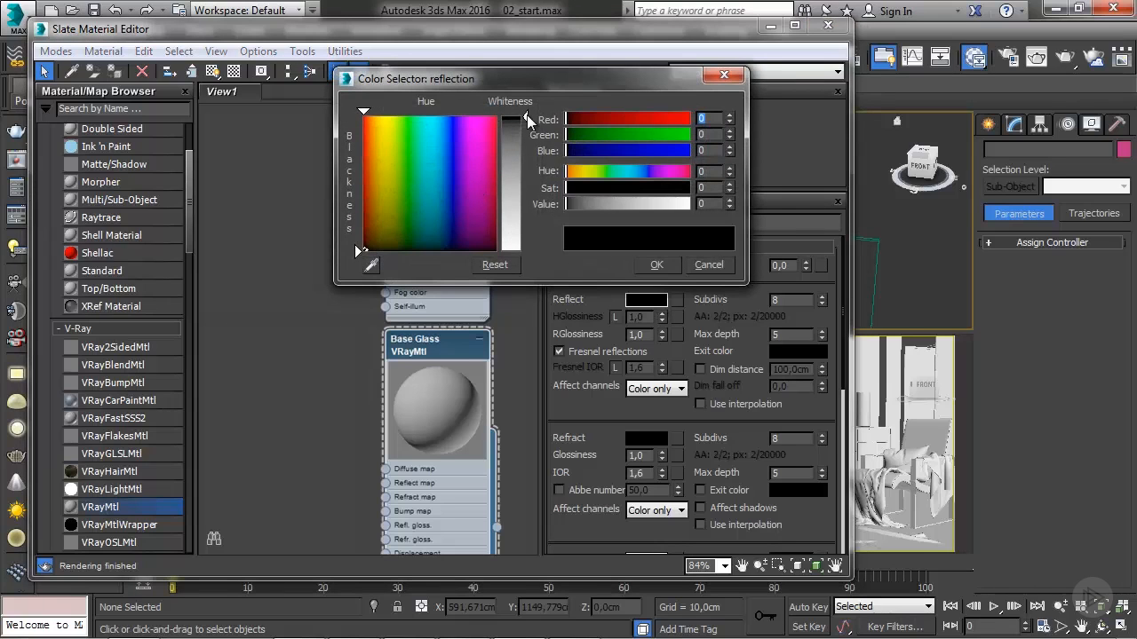
{"action": "left_click_drag", "start_coordinate": [527, 117], "coordinate": [526, 250]}
{"action": "left_click", "coordinate": [657, 265]}
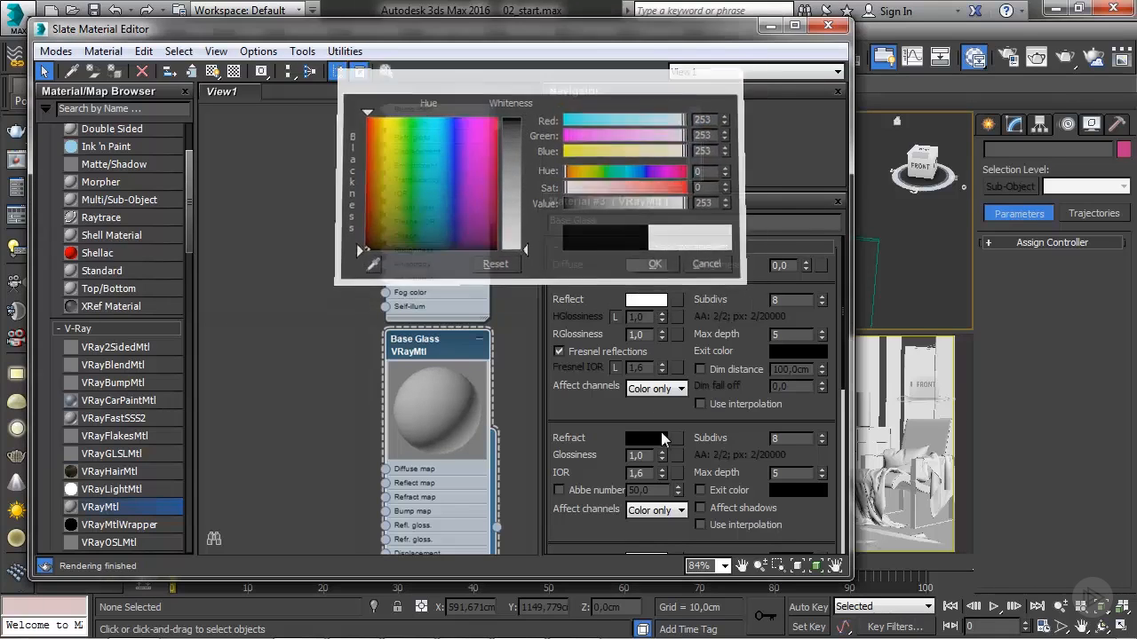
{"action": "left_click", "coordinate": [646, 437]}
{"action": "left_click_drag", "start_coordinate": [526, 117], "coordinate": [525, 250]}
{"action": "left_click", "coordinate": [662, 266]}
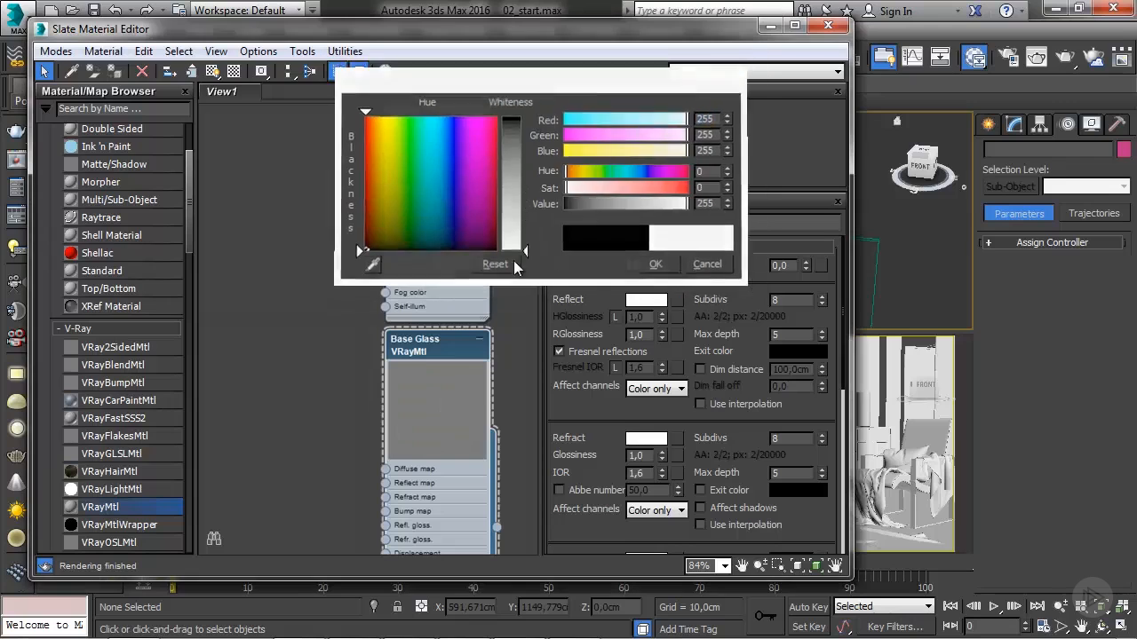
Show the checkered background behind the Base Glass preview and close the material editor.
{"action": "left_click", "coordinate": [240, 74]}
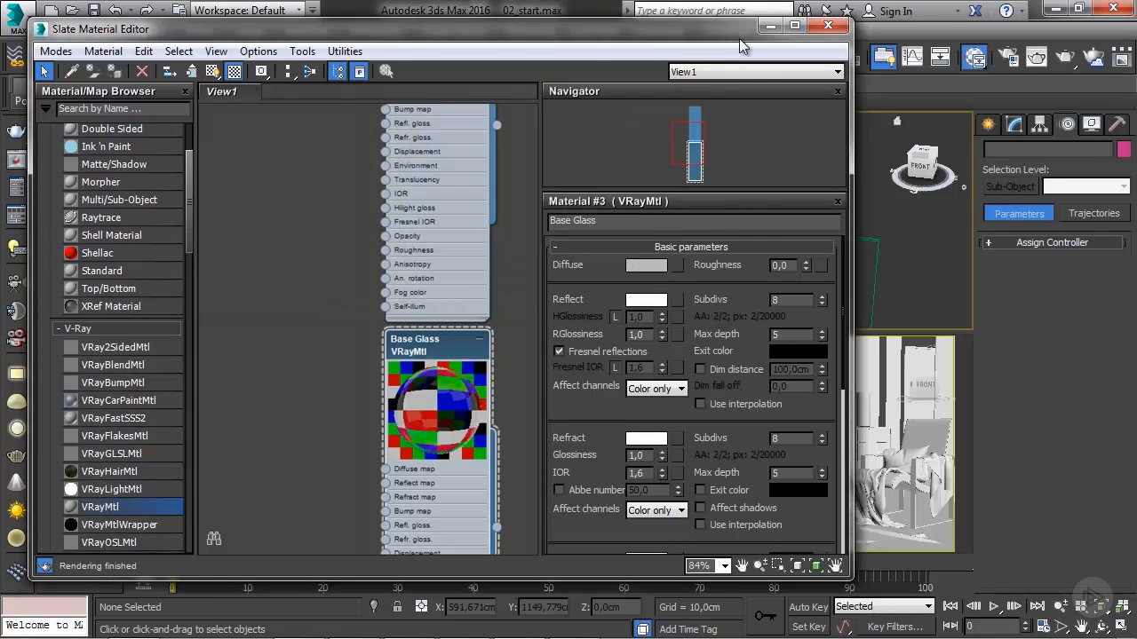
{"action": "left_click", "coordinate": [827, 24]}
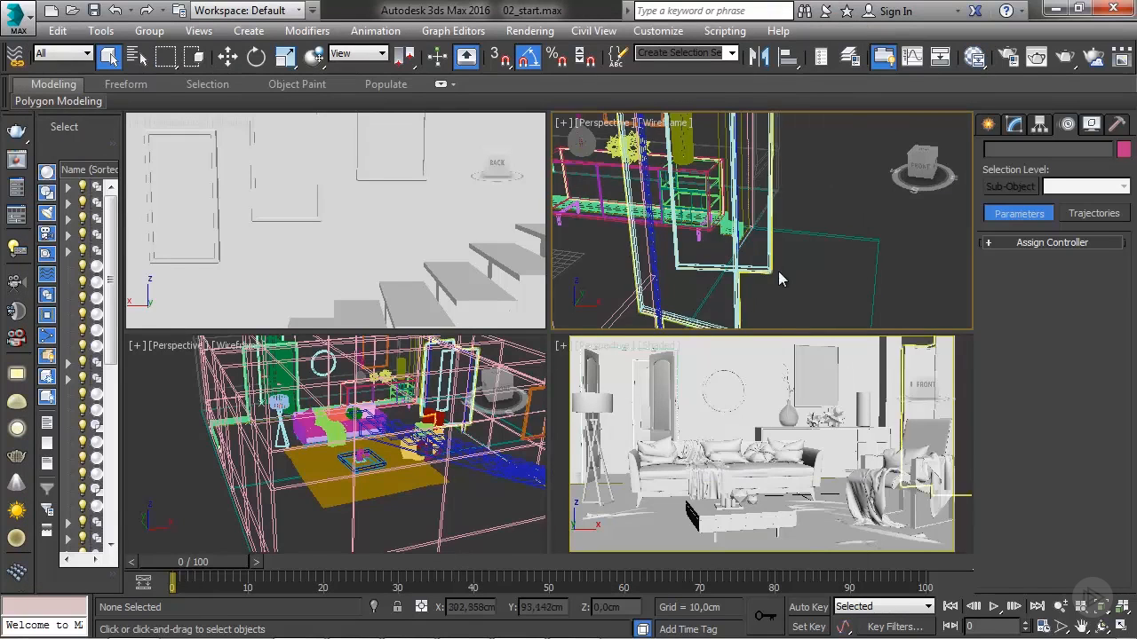
Select the glass door group and open it along with its two nested groups to reach the individual door parts.
{"action": "left_click", "coordinate": [771, 266]}
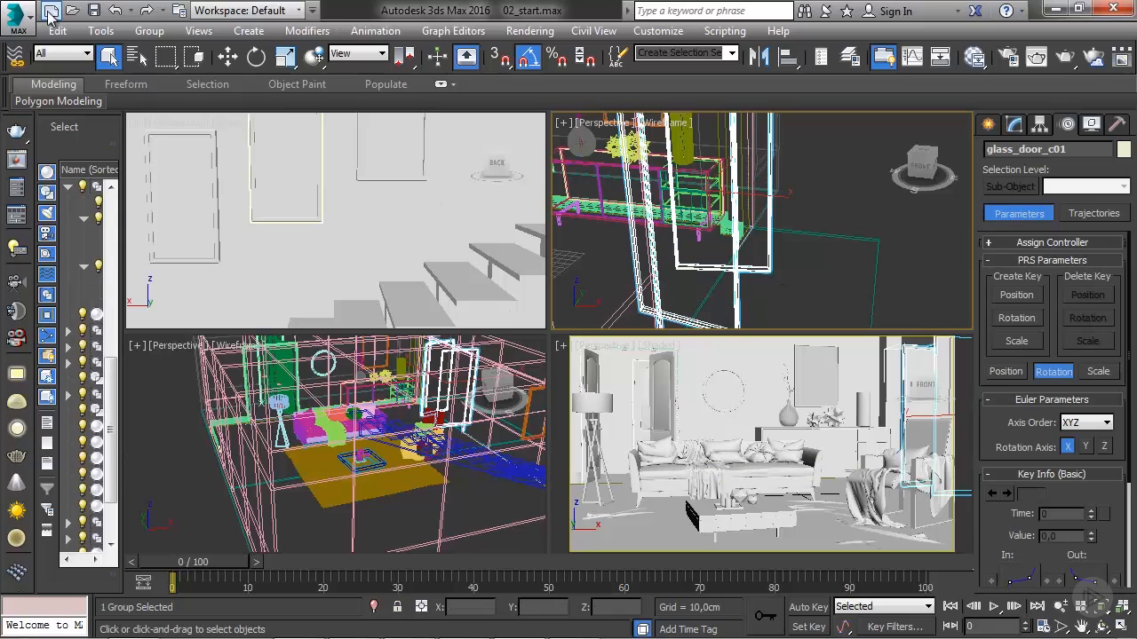
{"action": "left_click", "coordinate": [149, 30]}
{"action": "left_click", "coordinate": [168, 71]}
{"action": "left_click", "coordinate": [748, 319]}
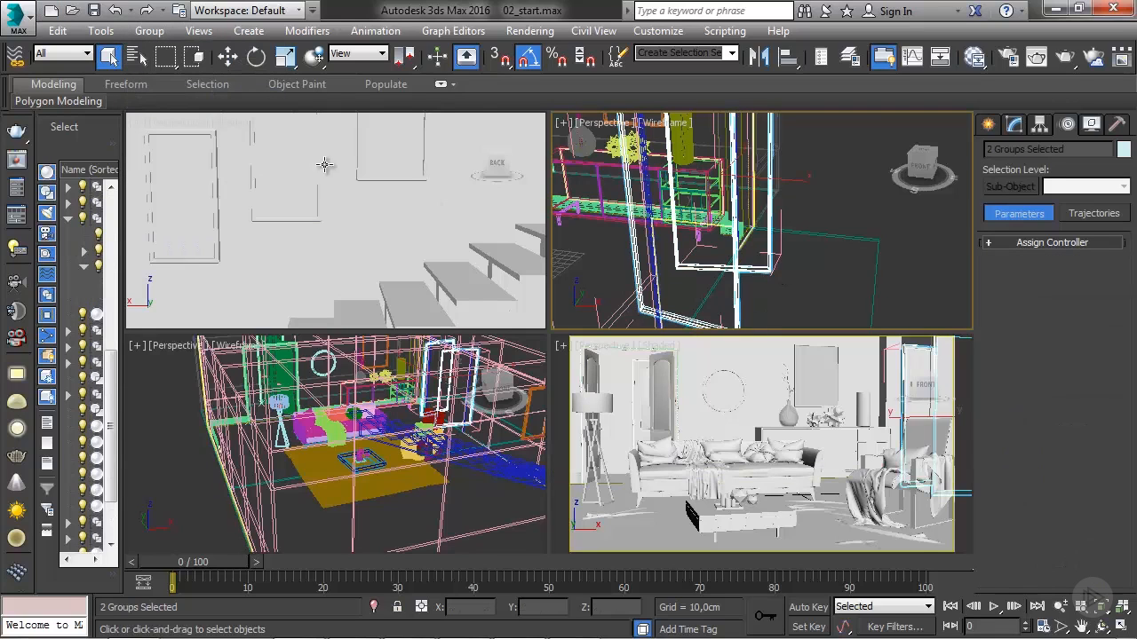
{"action": "left_click", "coordinate": [149, 31]}
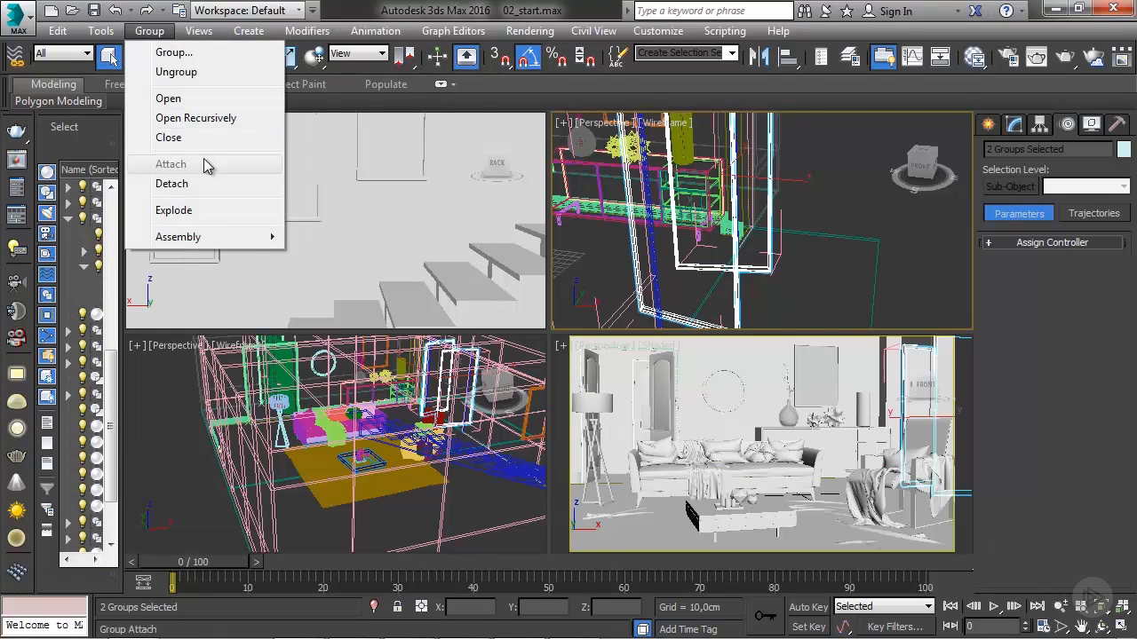
{"action": "left_click", "coordinate": [216, 100]}
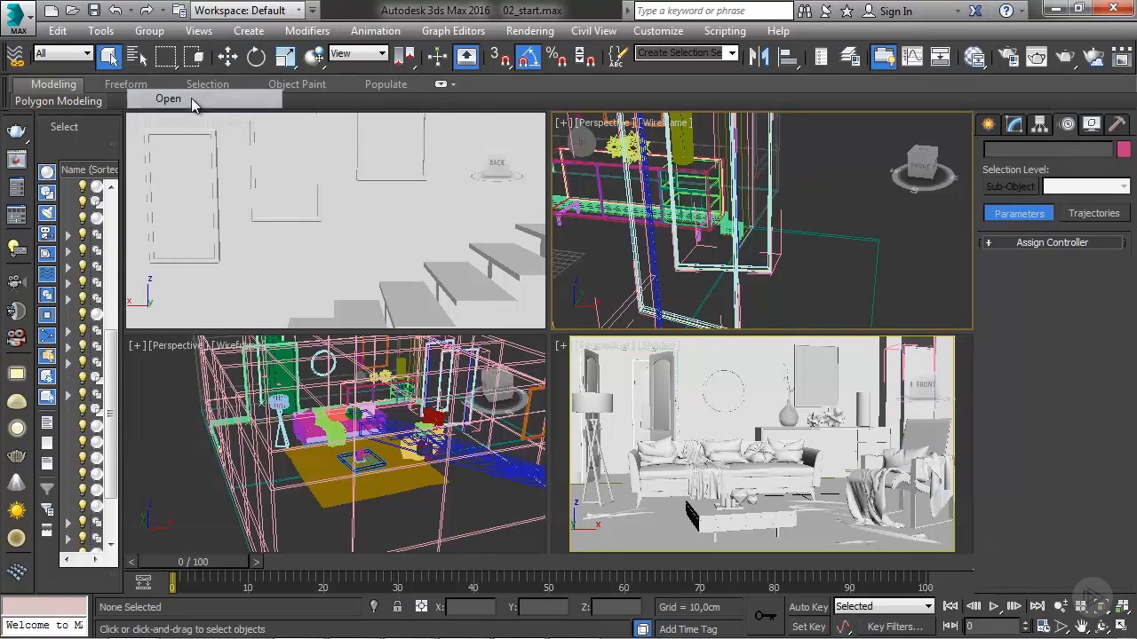
Select the two glass panes of the door, assign Base Glass to them, close the material editor and clear the selection.
{"action": "left_click", "coordinate": [921, 360]}
{"action": "left_click", "coordinate": [942, 350], "text": "ctrl"}
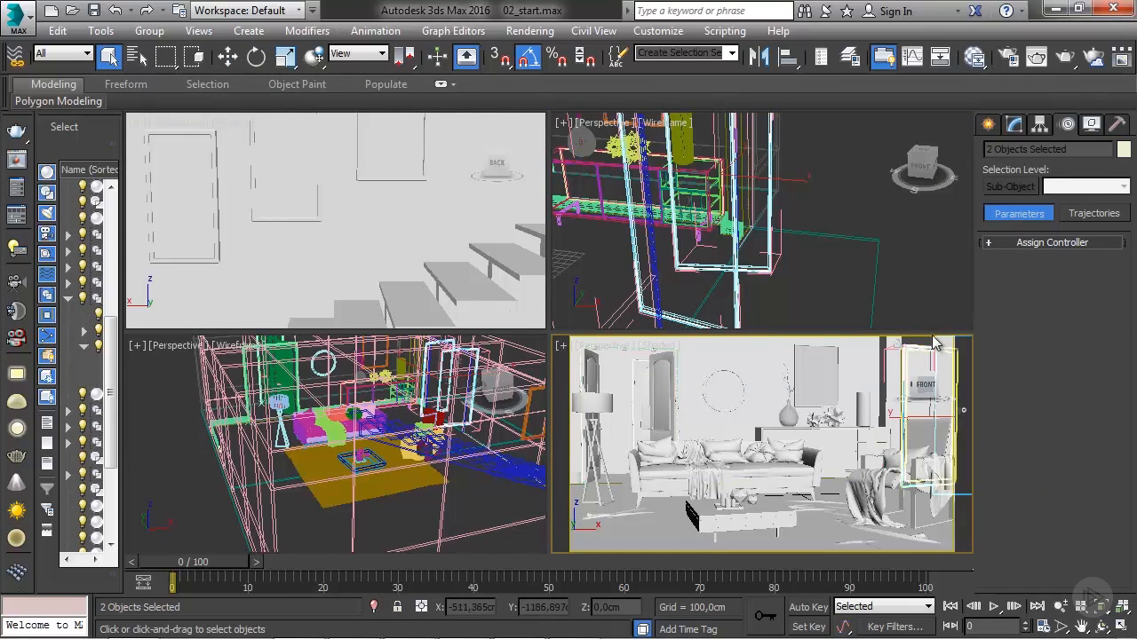
{"action": "left_click", "coordinate": [974, 56]}
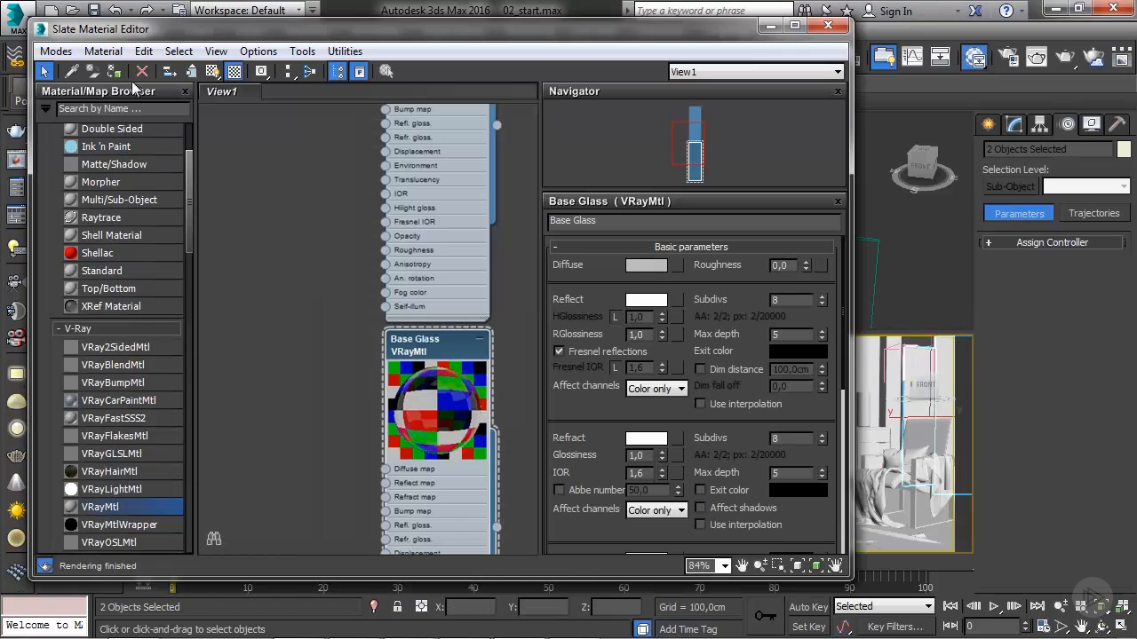
{"action": "left_click", "coordinate": [235, 72]}
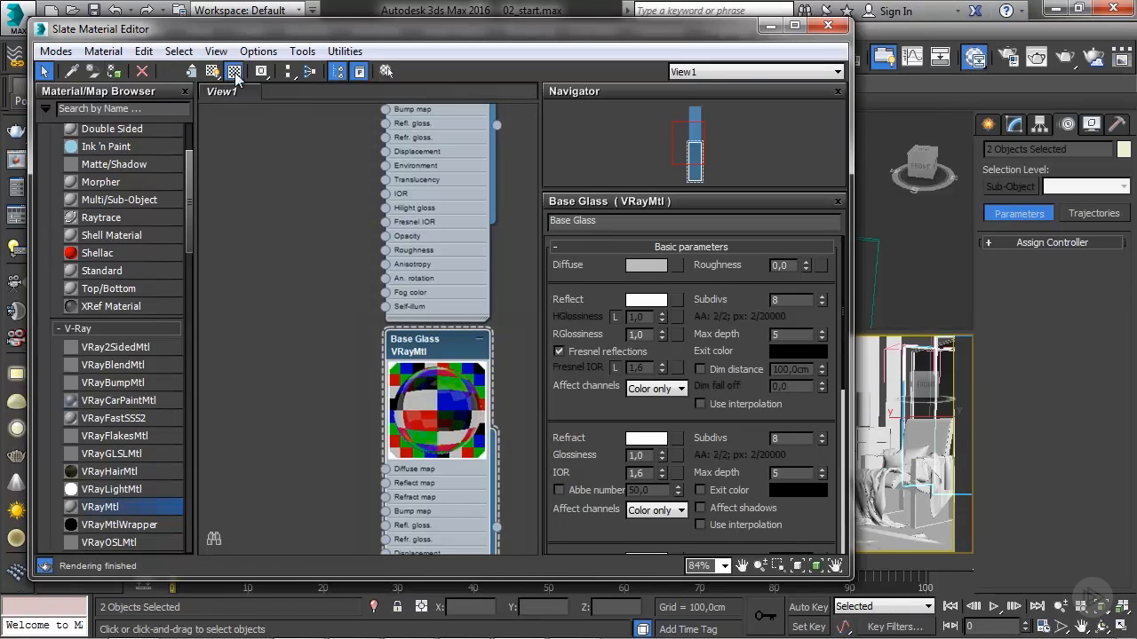
{"action": "left_click", "coordinate": [828, 25]}
{"action": "left_click", "coordinate": [816, 210]}
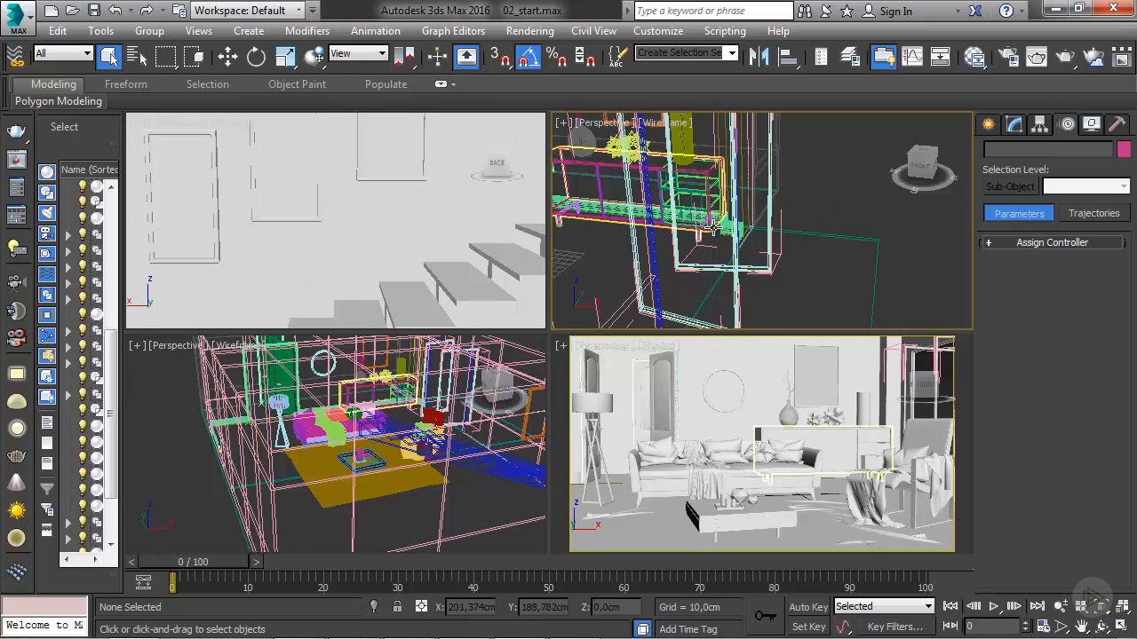
Create a Daylight system outside the house next to the glass door, with its sun placed above the building.
{"action": "scroll", "coordinate": [813, 239], "scroll_direction": "down", "scroll_amount": 10}
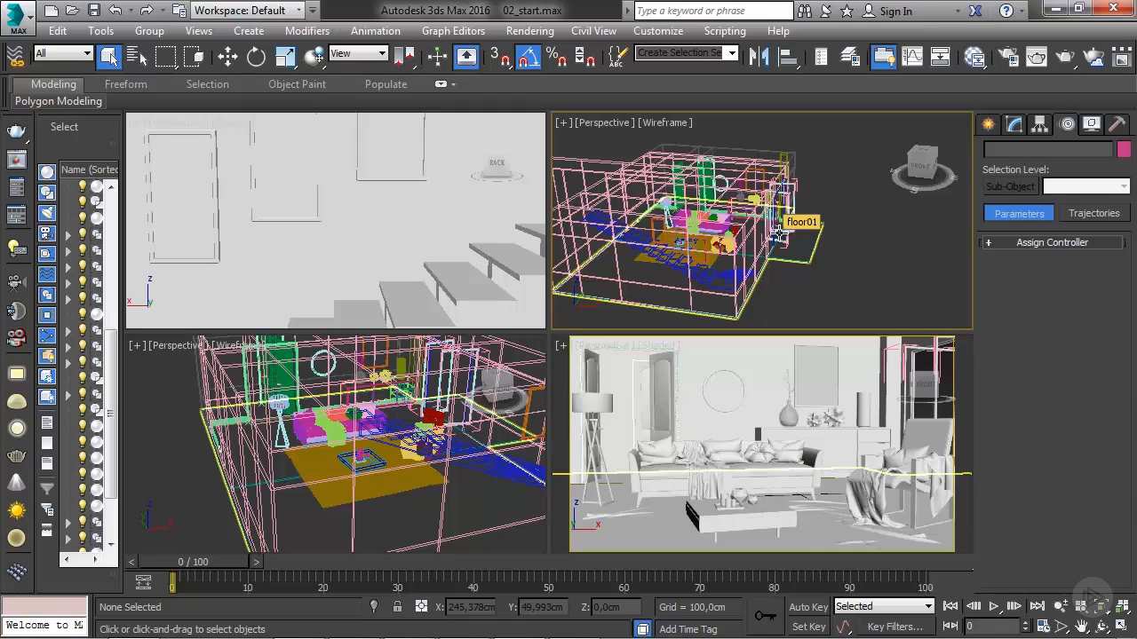
{"action": "left_click", "coordinate": [989, 126]}
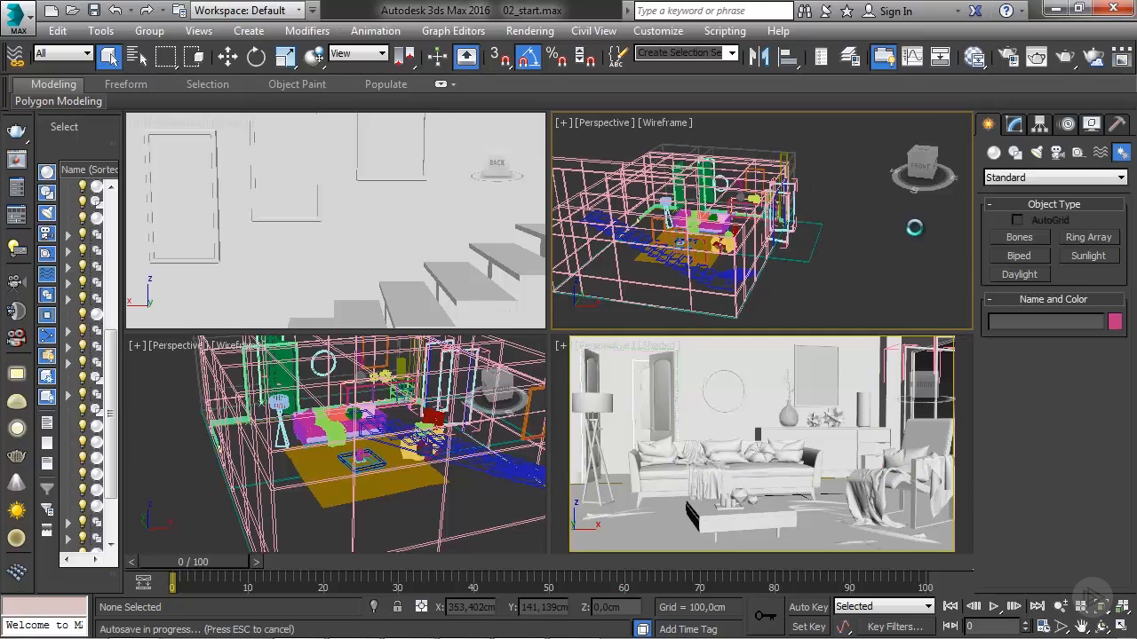
{"action": "left_click", "coordinate": [998, 277]}
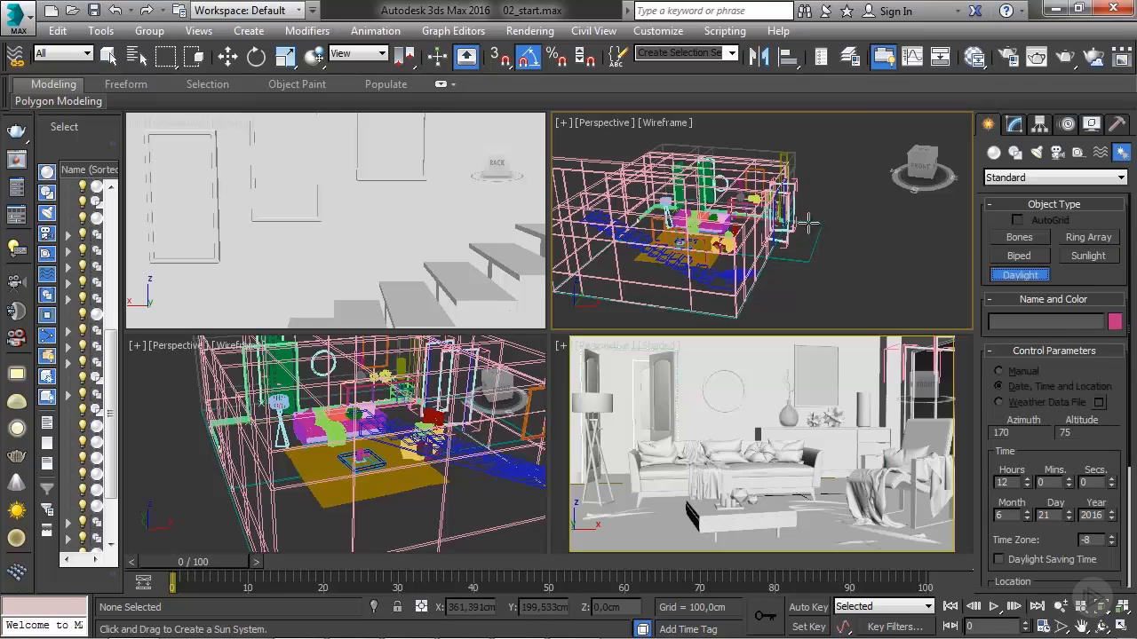
{"action": "left_click_drag", "start_coordinate": [808, 224], "coordinate": [825, 226]}
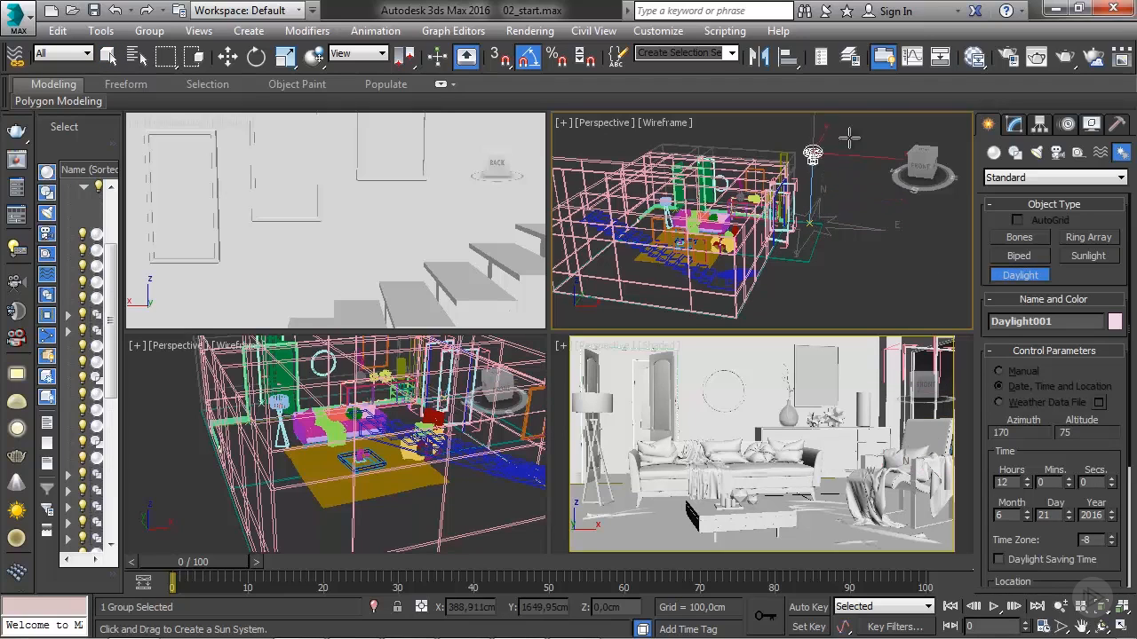
{"action": "left_click", "coordinate": [854, 84]}
{"action": "right_click", "coordinate": [829, 163]}
Set the Daylight system's orbital scale to about 848 cm to raise the sun farther from the house.
{"action": "scroll", "coordinate": [813, 199], "scroll_direction": "down", "scroll_amount": 5}
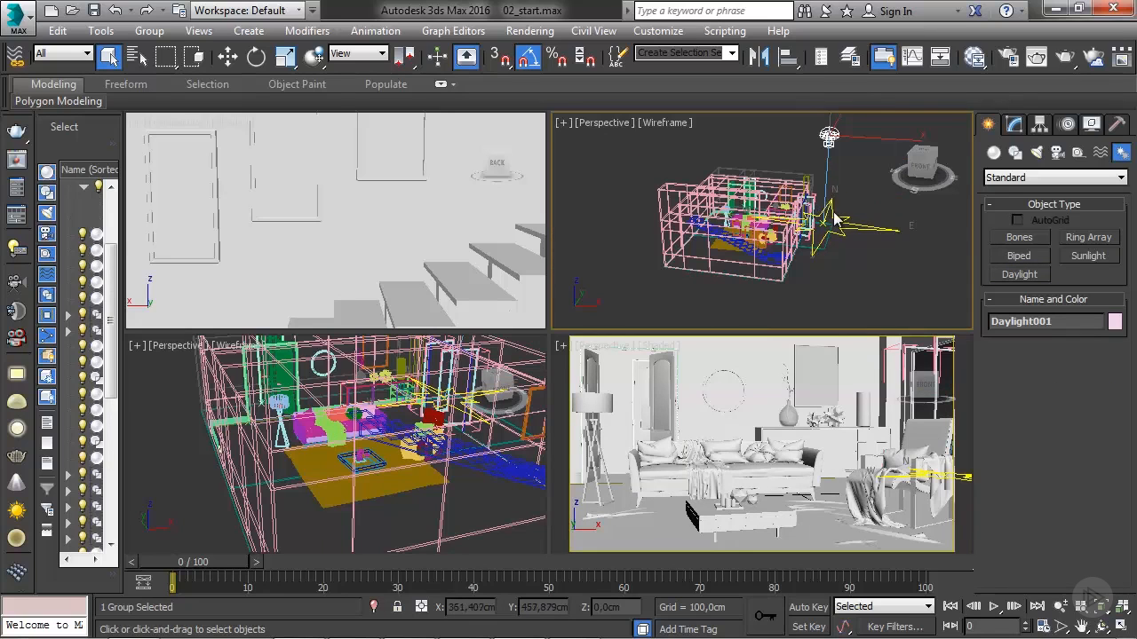
{"action": "middle_click_drag", "start_coordinate": [791, 196], "coordinate": [690, 237], "text": "alt"}
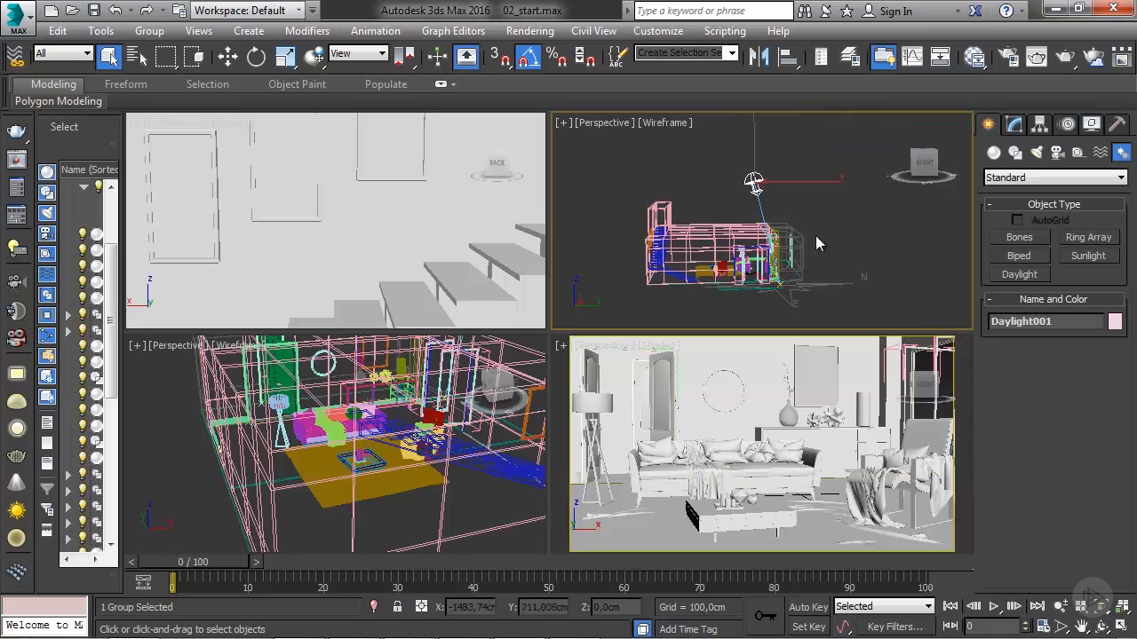
{"action": "left_click", "coordinate": [1014, 130]}
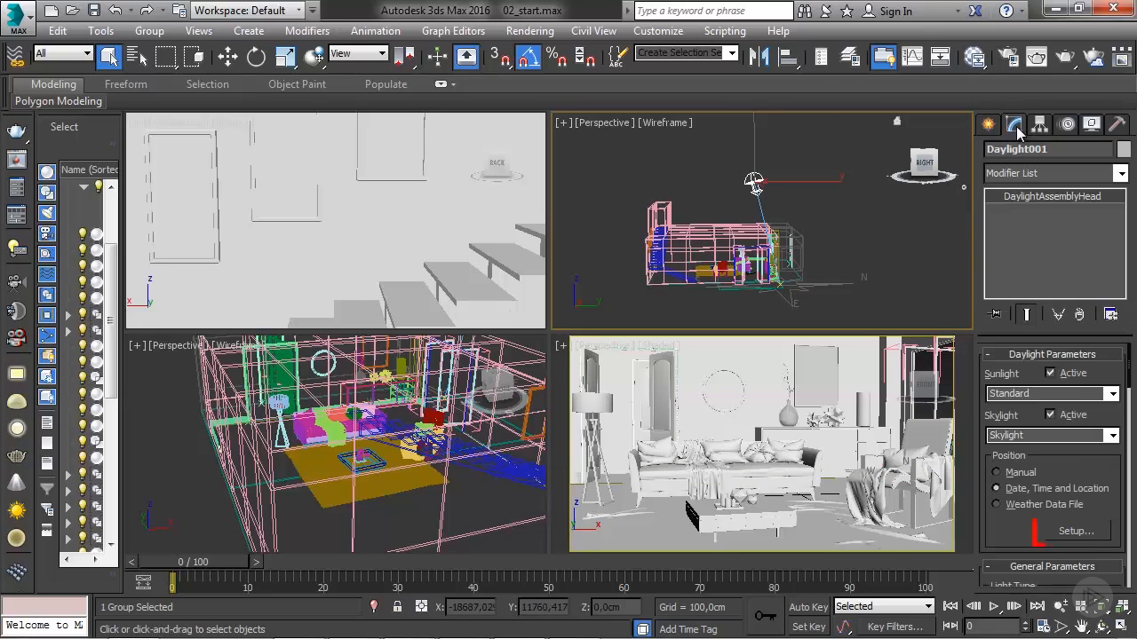
{"action": "left_click", "coordinate": [1101, 534]}
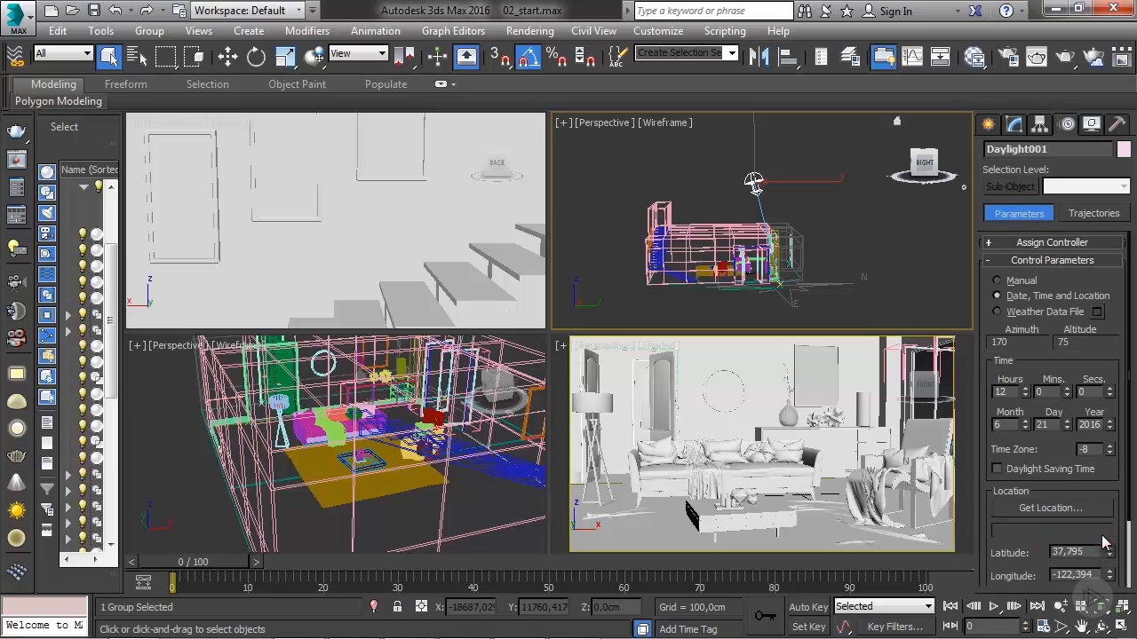
{"action": "left_click_drag", "start_coordinate": [1039, 541], "coordinate": [1024, 396]}
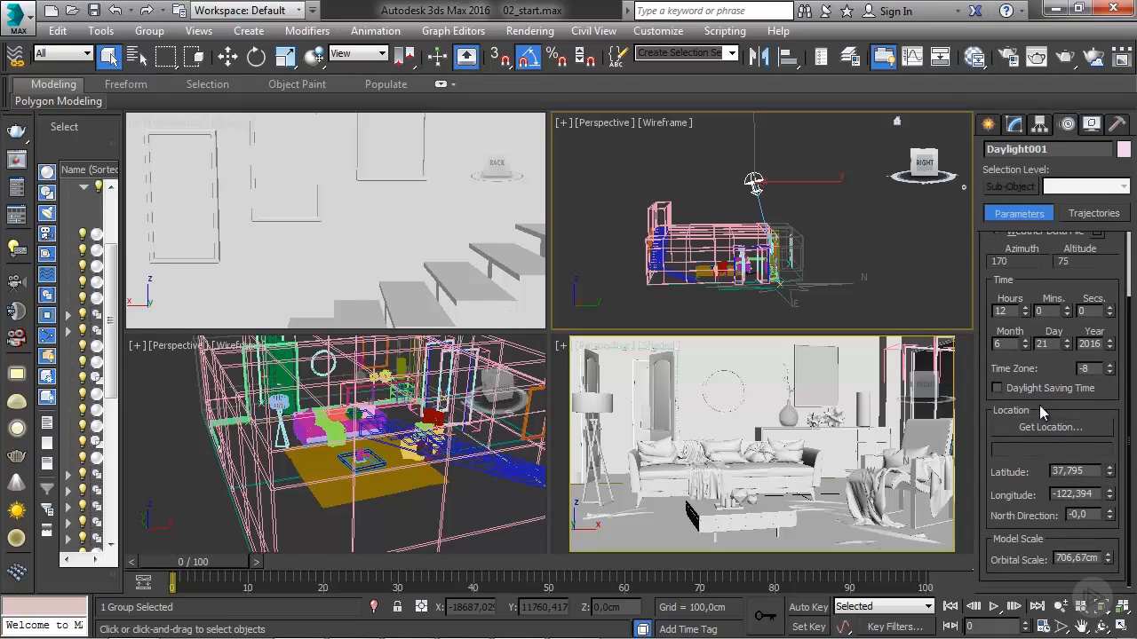
{"action": "left_click_drag", "start_coordinate": [1108, 557], "coordinate": [1098, 535]}
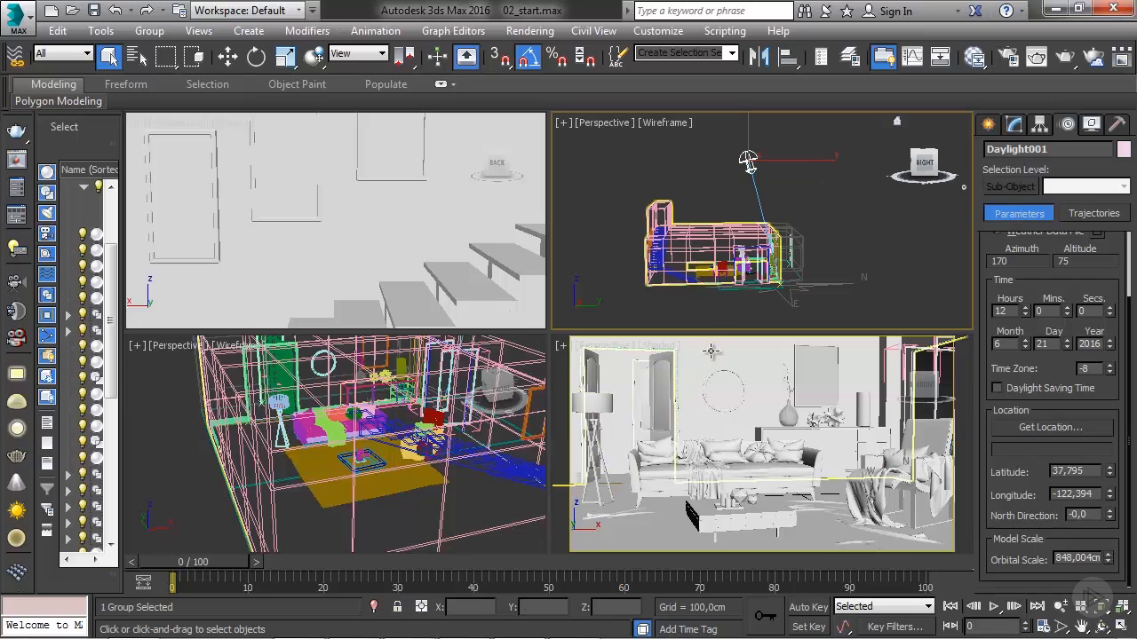
Set the daylight's sunlight type to VRaySun with an automatic VRaySky environment map, and its skylight type to No Skylight.
{"action": "left_click", "coordinate": [1013, 123]}
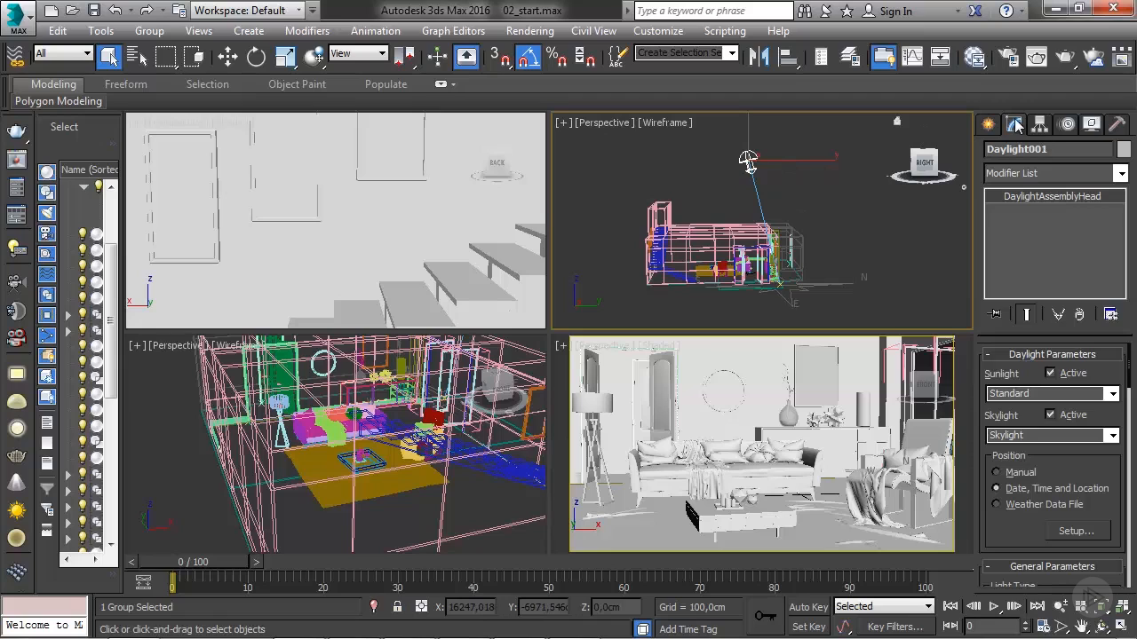
{"action": "left_click", "coordinate": [1111, 394]}
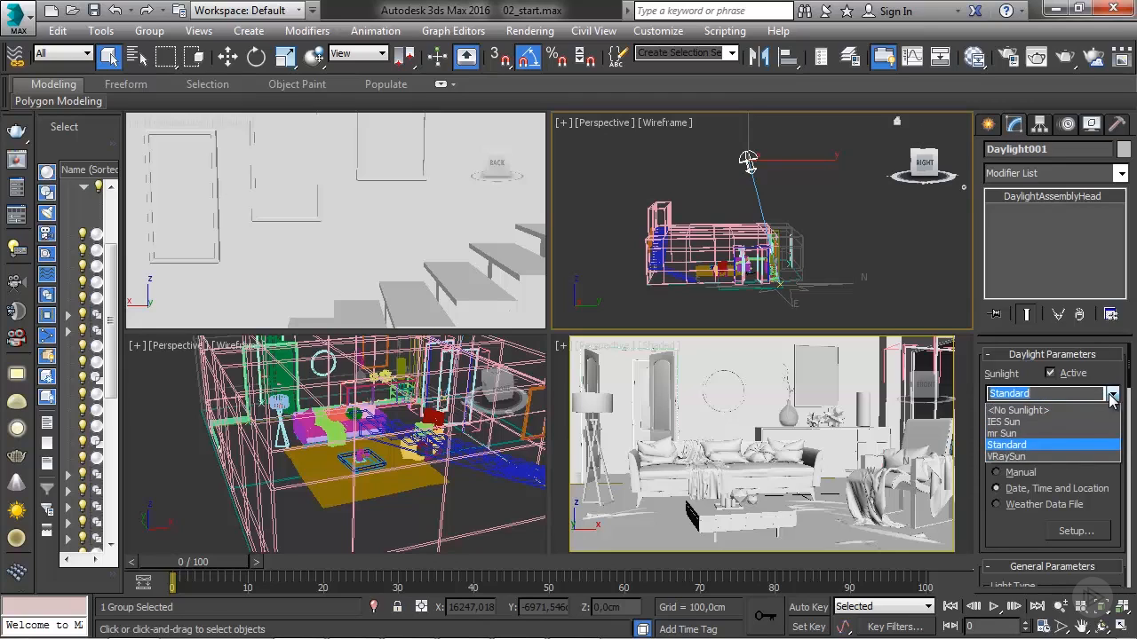
{"action": "left_click", "coordinate": [1006, 456]}
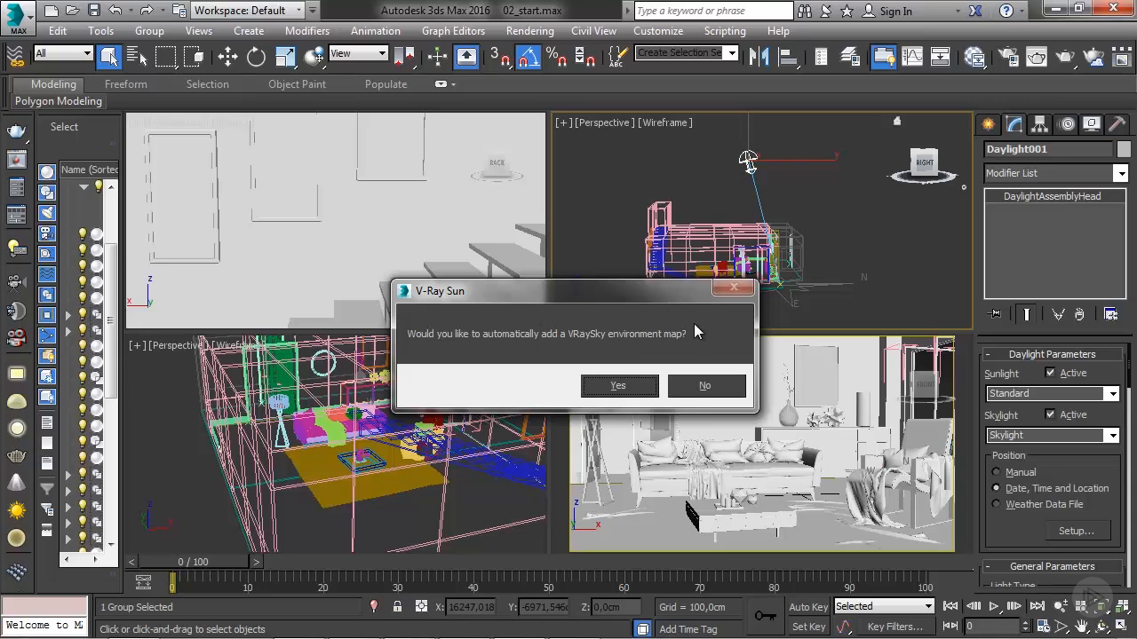
{"action": "left_click", "coordinate": [605, 391]}
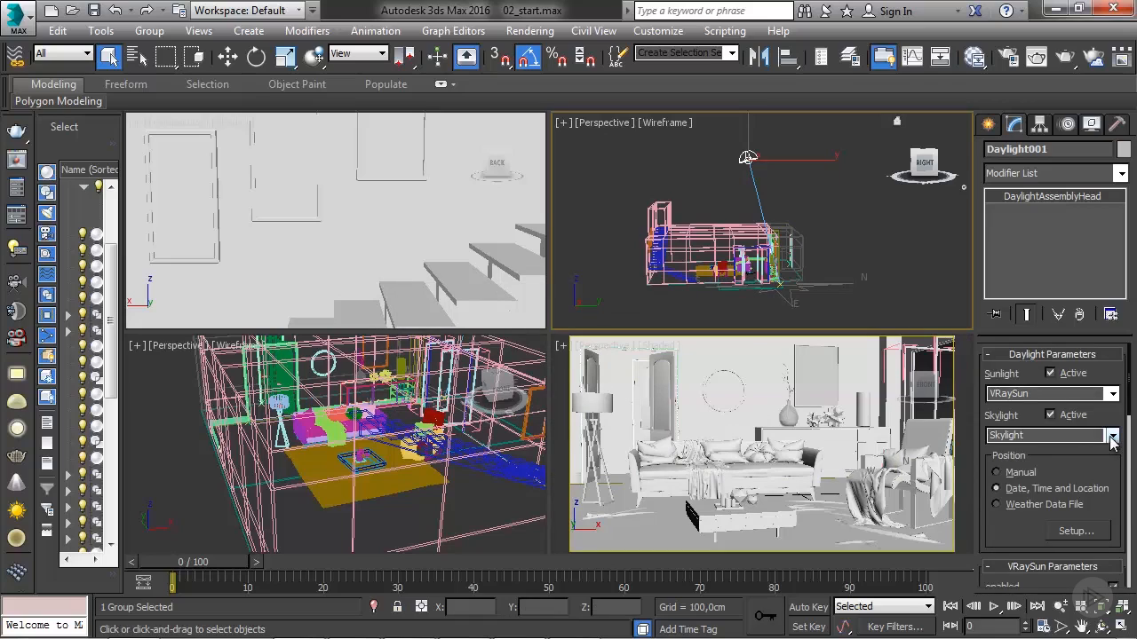
{"action": "left_click", "coordinate": [1111, 436]}
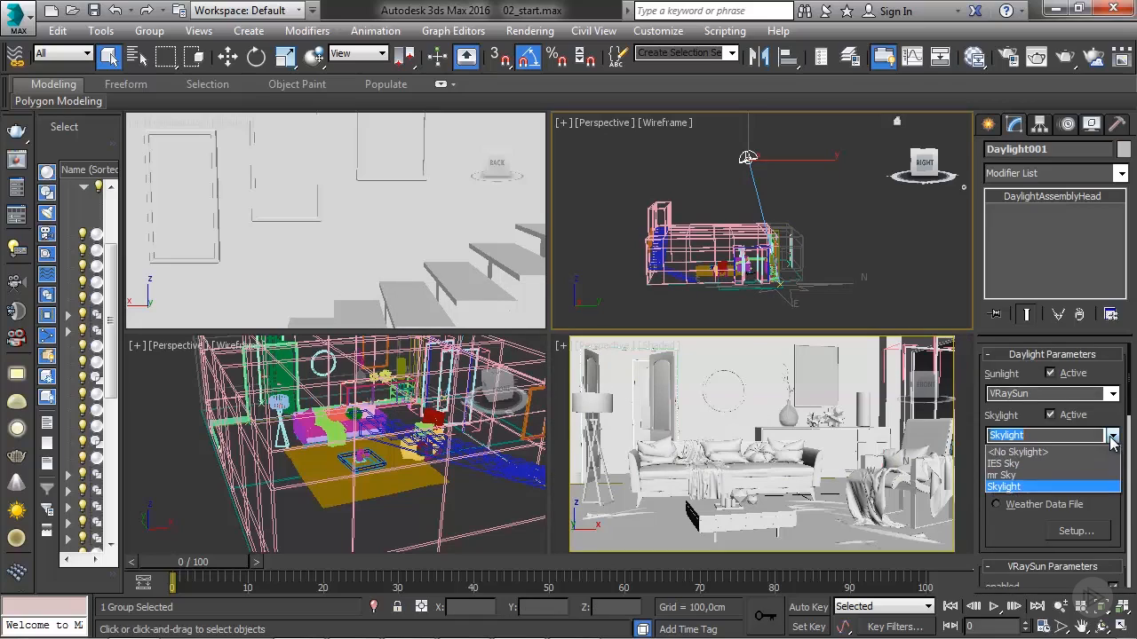
{"action": "left_click", "coordinate": [1021, 453]}
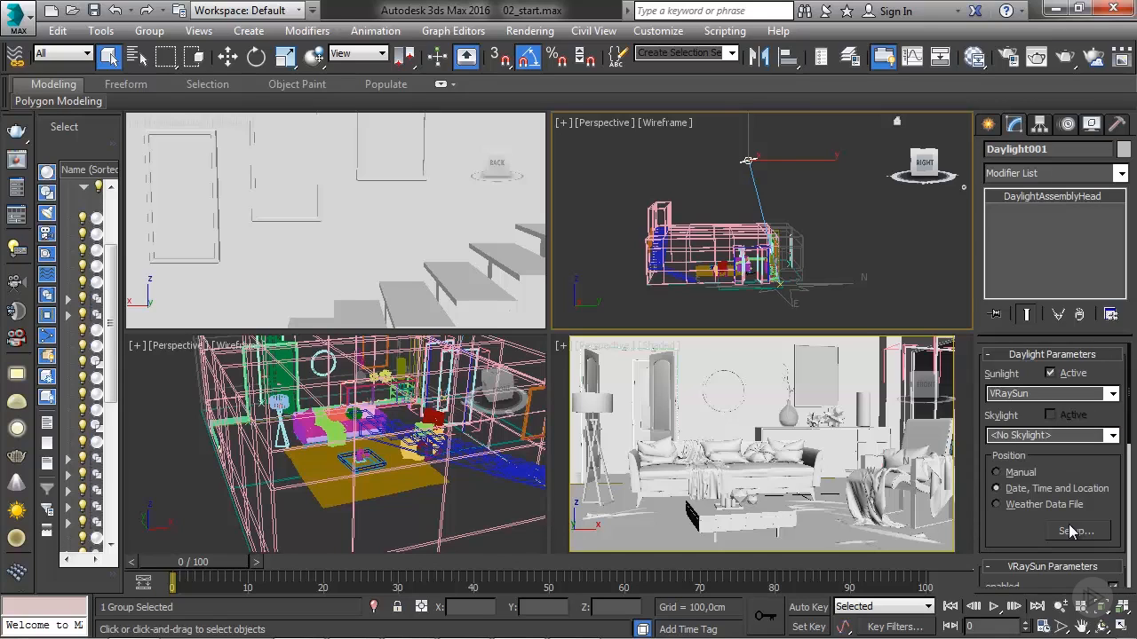
Set the daylight's time of day to 16 hours in its position setup.
{"action": "left_click", "coordinate": [1075, 531]}
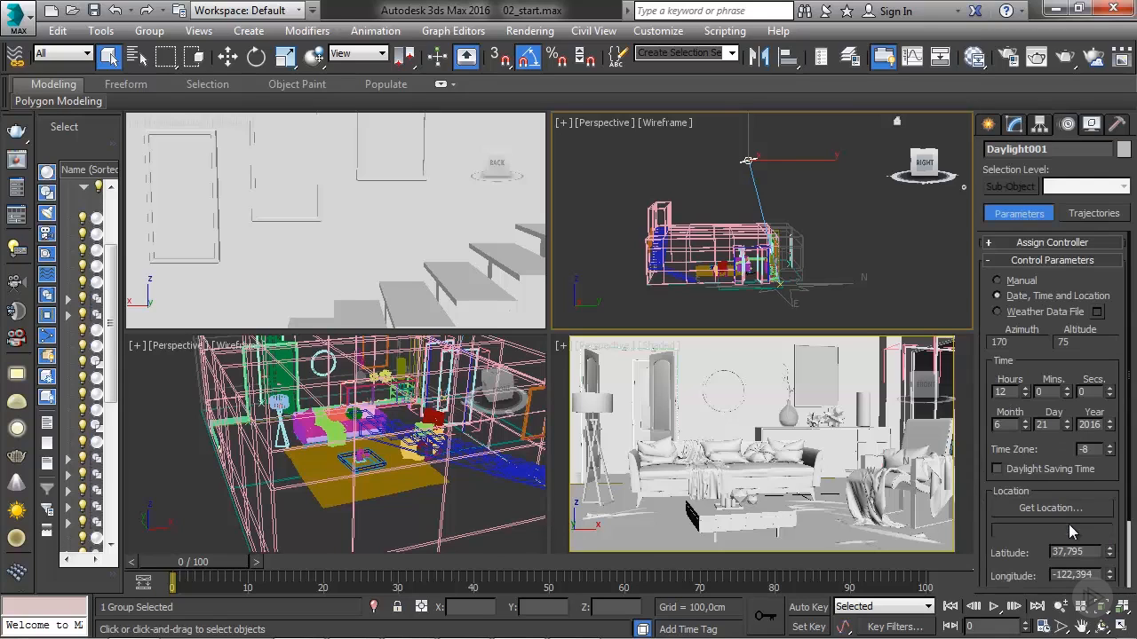
{"action": "left_click", "coordinate": [1024, 388]}
{"action": "left_click", "coordinate": [1025, 388]}
{"action": "left_click", "coordinate": [1025, 388]}
{"action": "left_click", "coordinate": [1024, 388]}
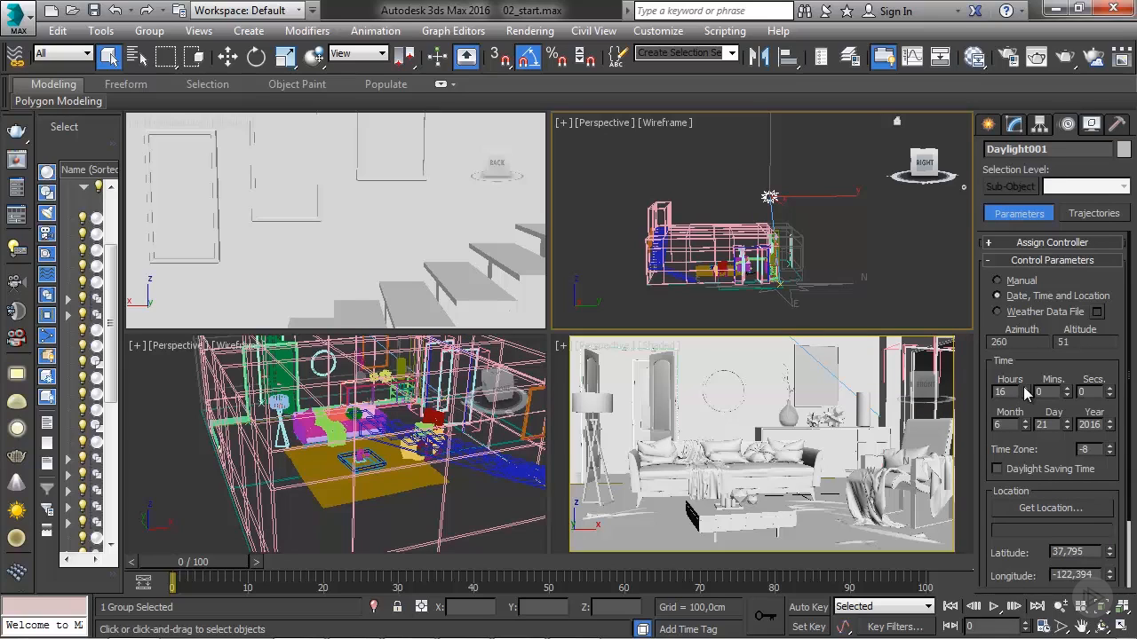
Set the daylight's North Direction to 170 so the sun faces the glass door side of the house.
{"action": "scroll", "coordinate": [1018, 541], "scroll_direction": "down", "scroll_amount": 3}
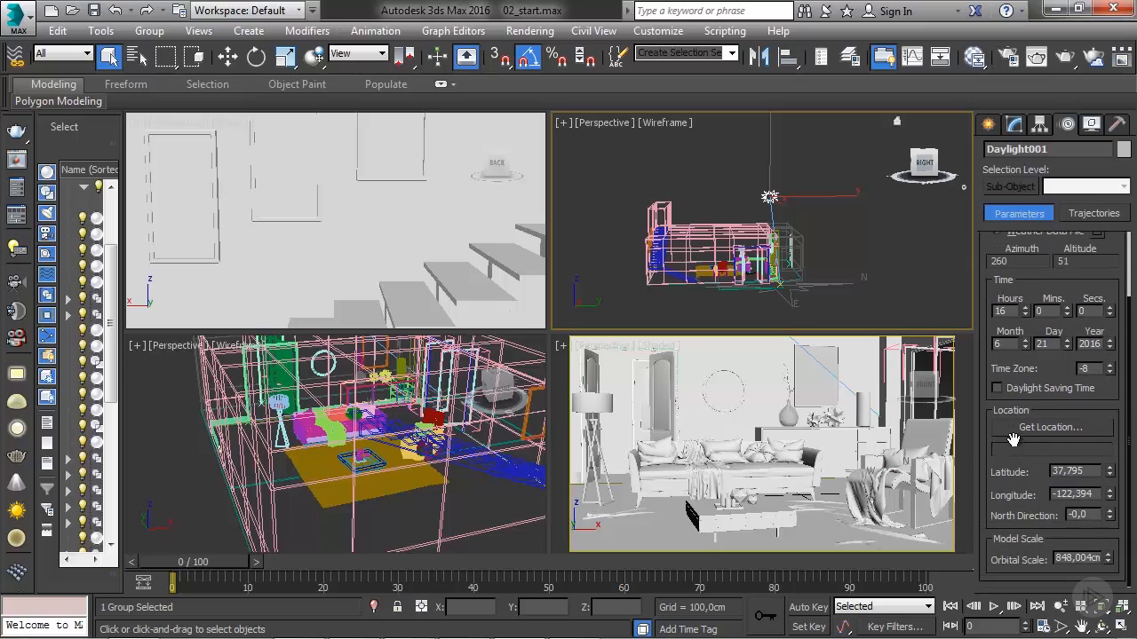
{"action": "left_click_drag", "start_coordinate": [1109, 515], "coordinate": [1102, 355]}
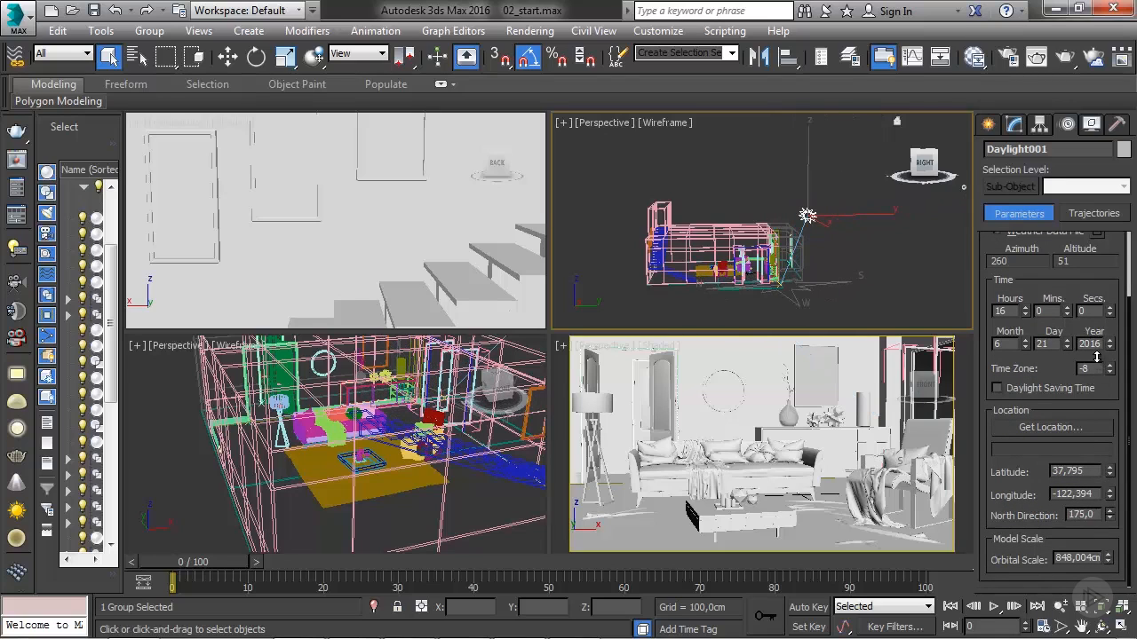
{"action": "middle_click_drag", "start_coordinate": [712, 323], "coordinate": [919, 134], "text": "alt"}
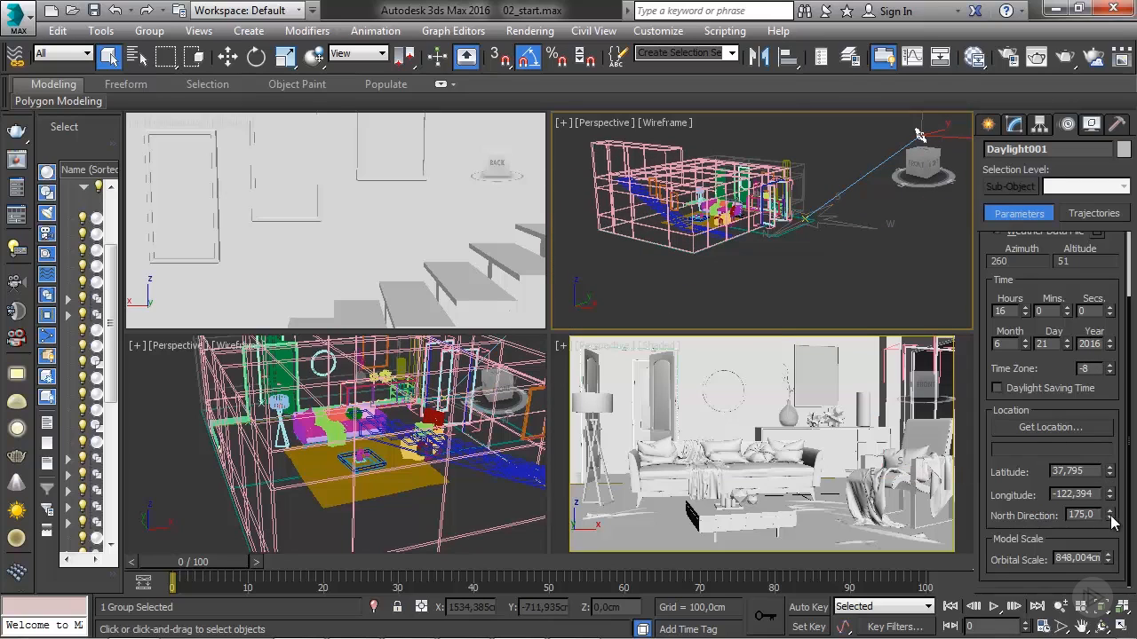
{"action": "left_click_drag", "start_coordinate": [1110, 518], "coordinate": [1110, 520]}
{"action": "middle_click_drag", "start_coordinate": [712, 194], "coordinate": [723, 232]}
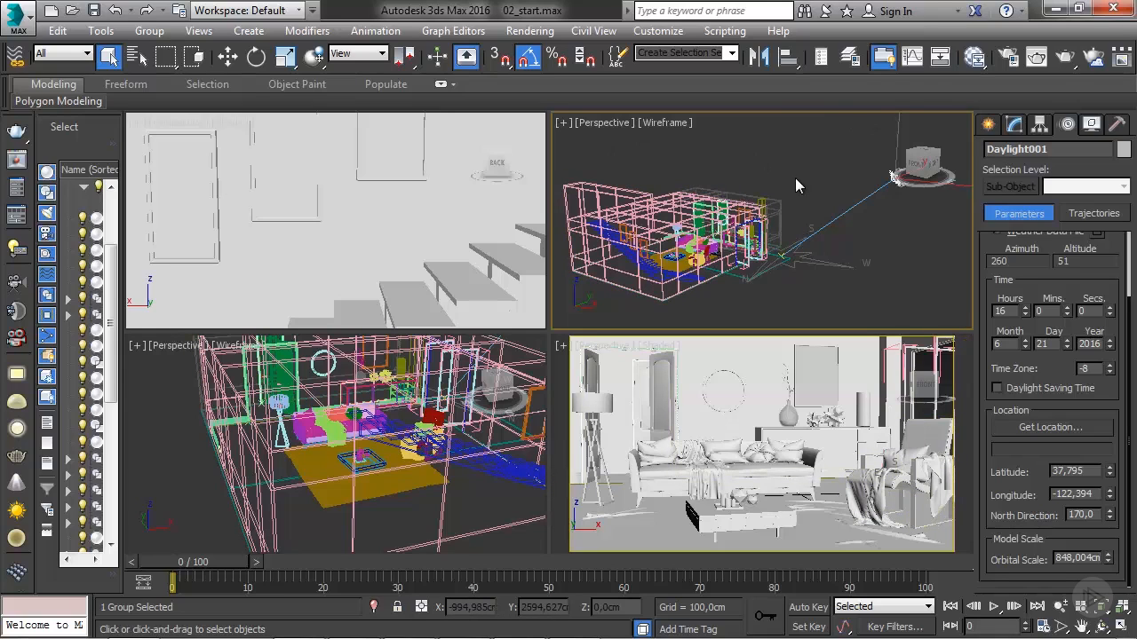
Set the V-Ray image sampler type to Adaptive in the render setup.
{"action": "left_click", "coordinate": [1007, 60]}
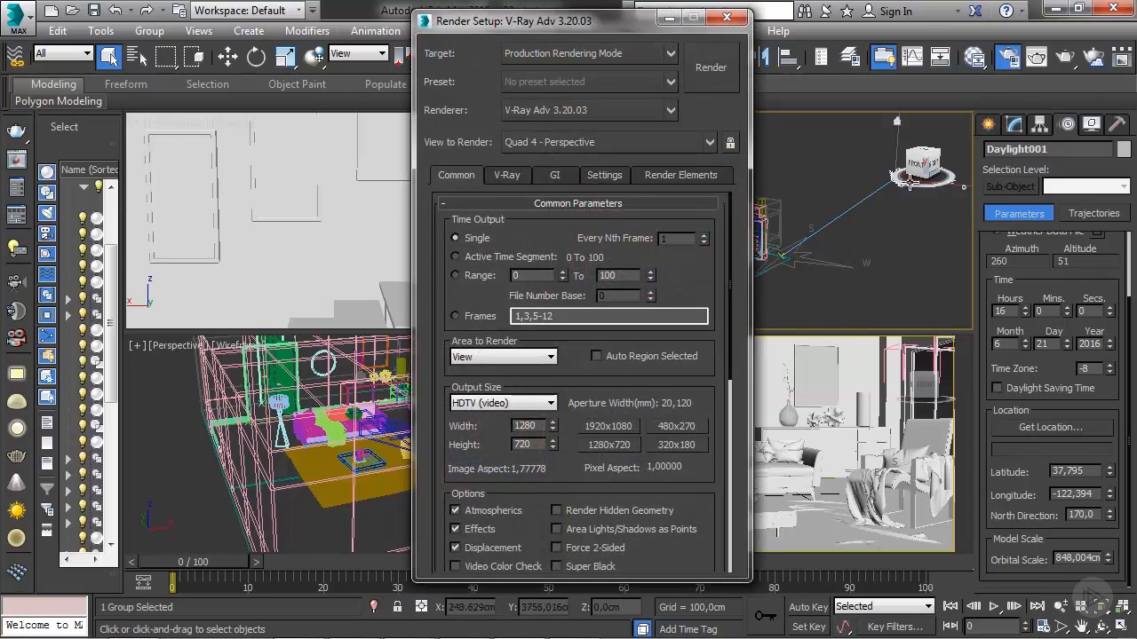
{"action": "left_click", "coordinate": [516, 178]}
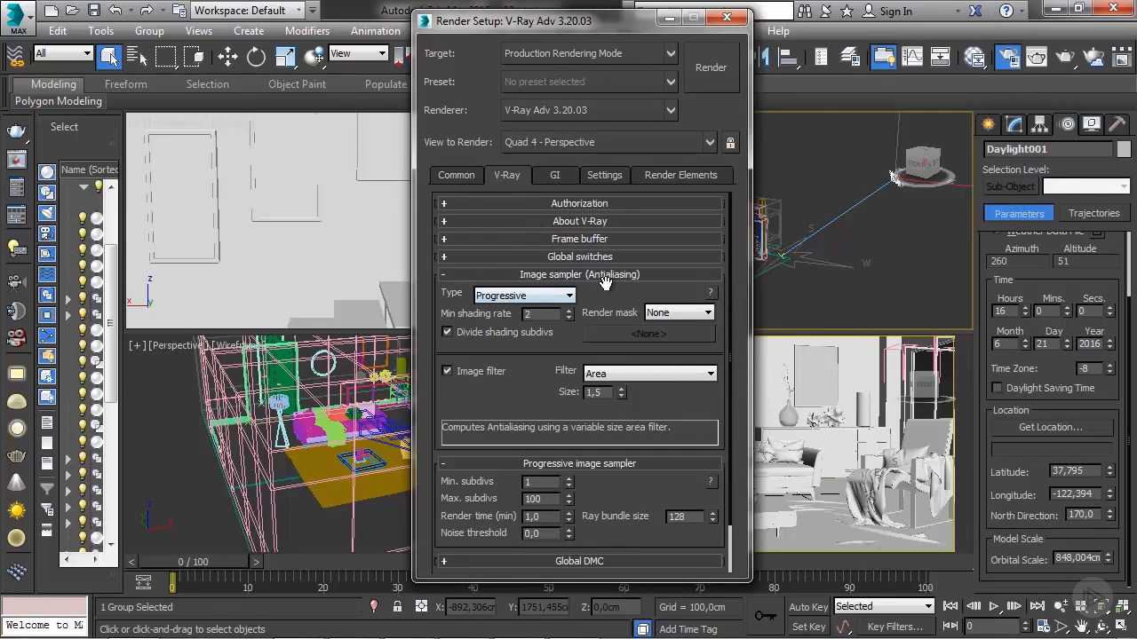
{"action": "left_click", "coordinate": [516, 295]}
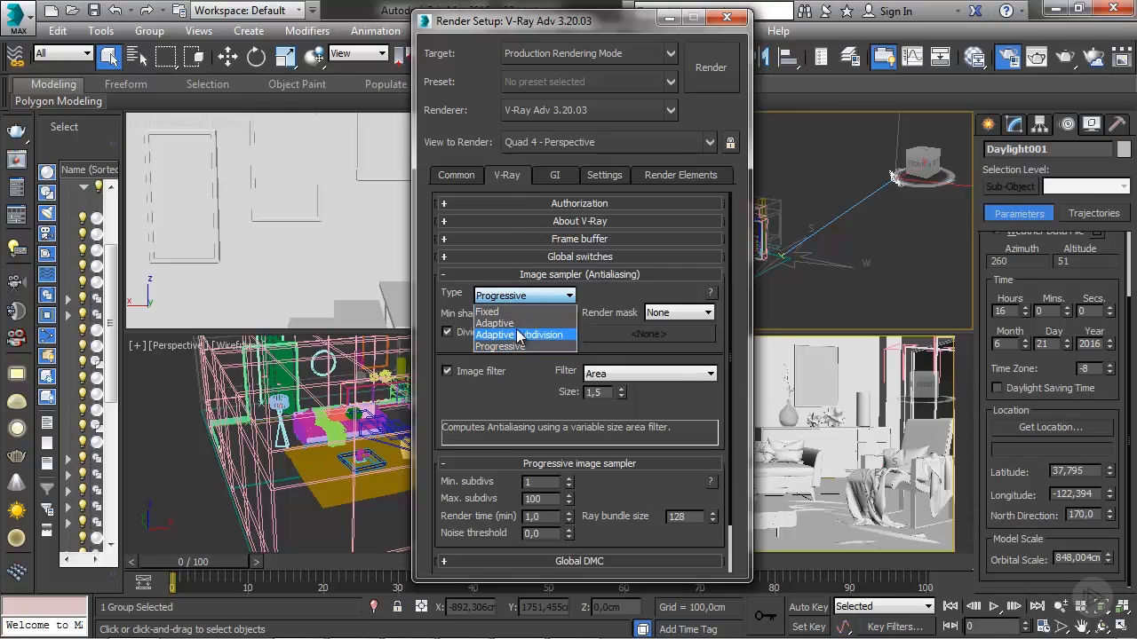
{"action": "left_click", "coordinate": [513, 317]}
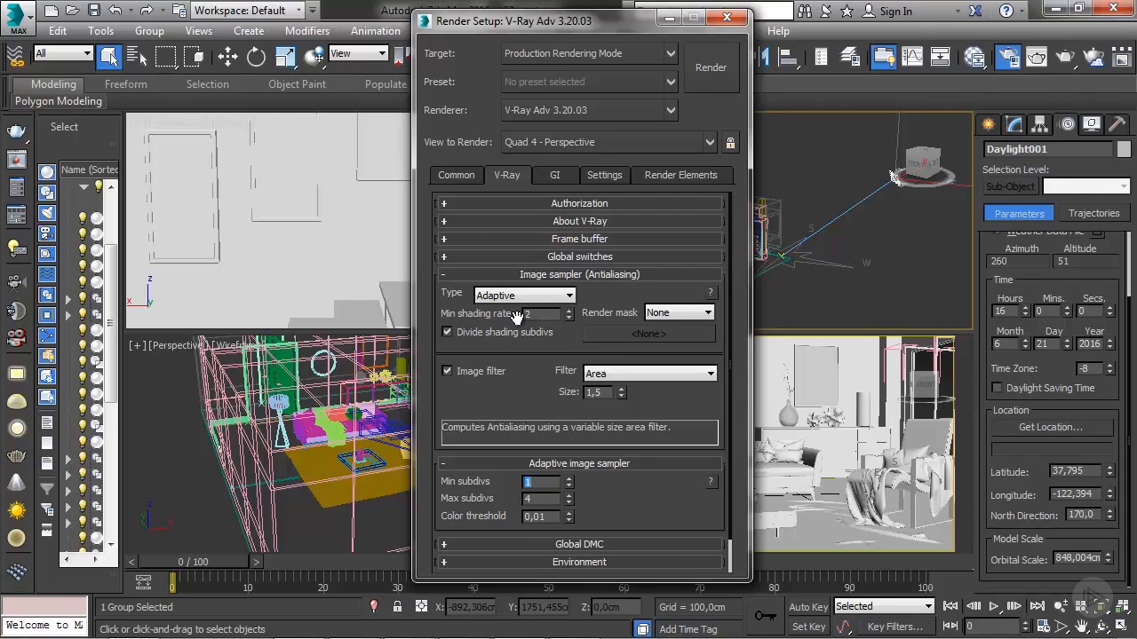
Enable global illumination in the render setup and choose Irradiance map as its primary engine.
{"action": "left_click", "coordinate": [552, 175]}
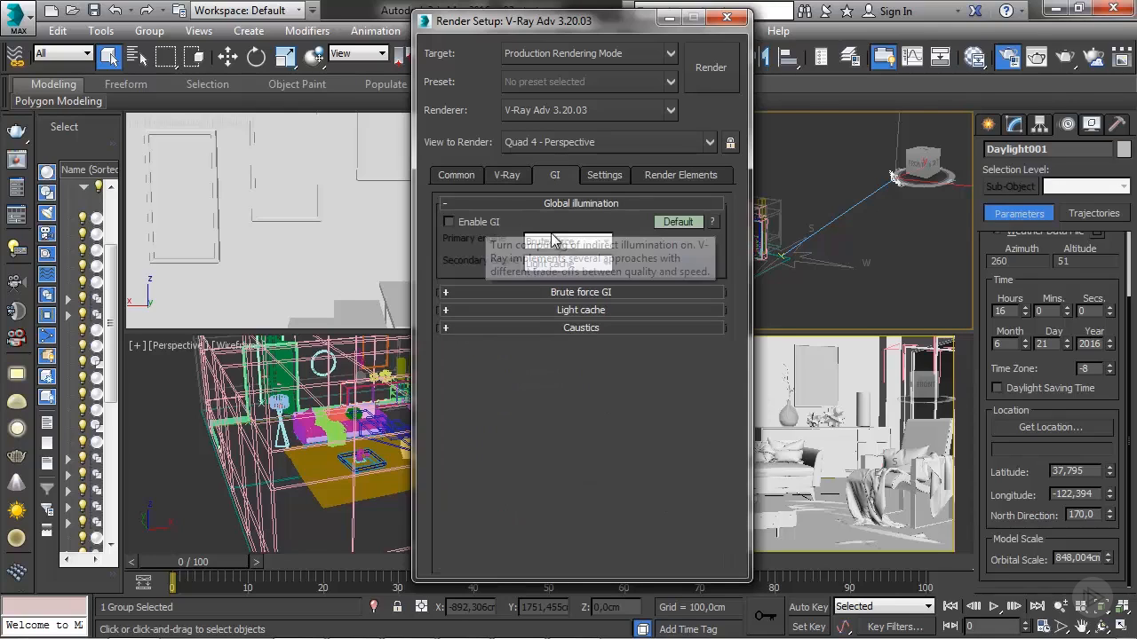
{"action": "left_click", "coordinate": [450, 222]}
{"action": "left_click", "coordinate": [546, 242]}
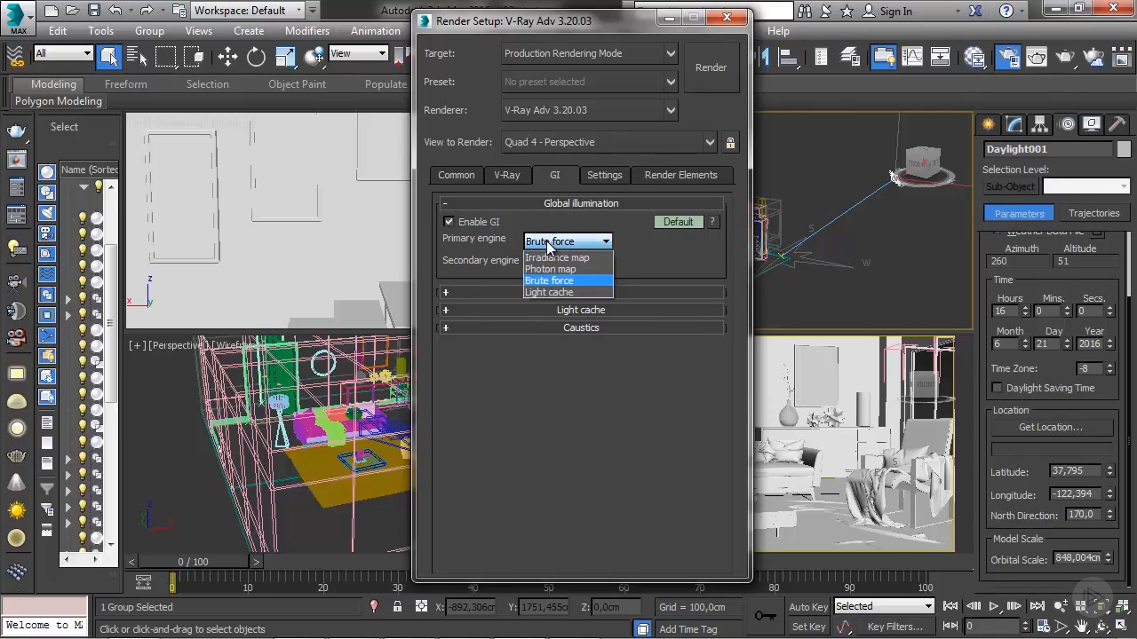
{"action": "left_click", "coordinate": [552, 257]}
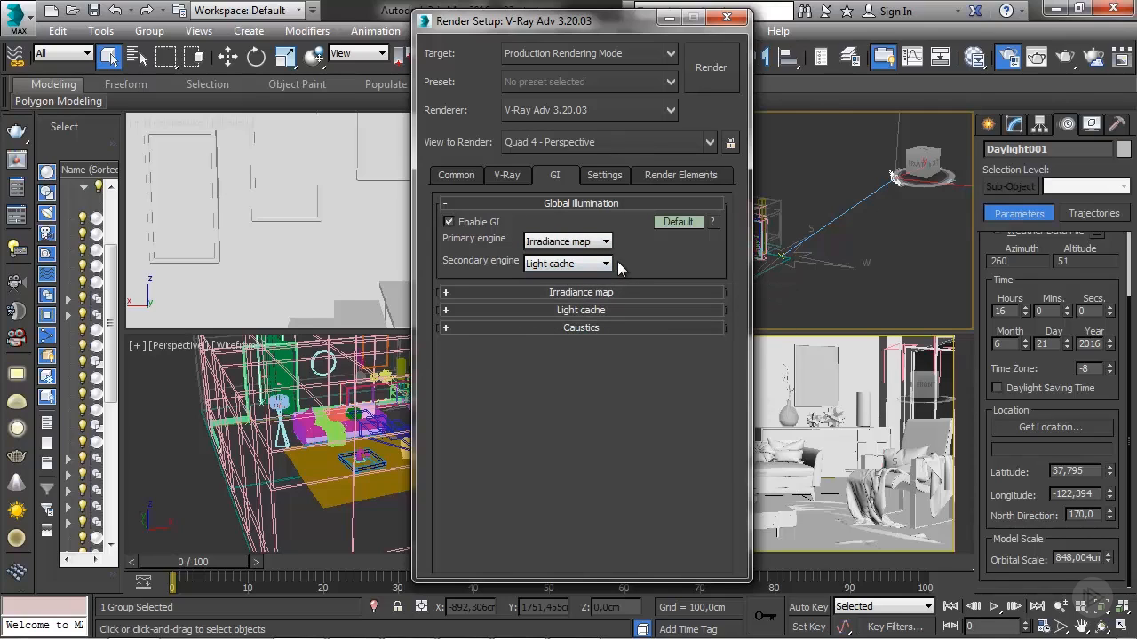
Show the irradiance map settings in Expert mode, set the current preset to Low, and close the render setup.
{"action": "left_click", "coordinate": [582, 288]}
{"action": "left_click", "coordinate": [675, 310]}
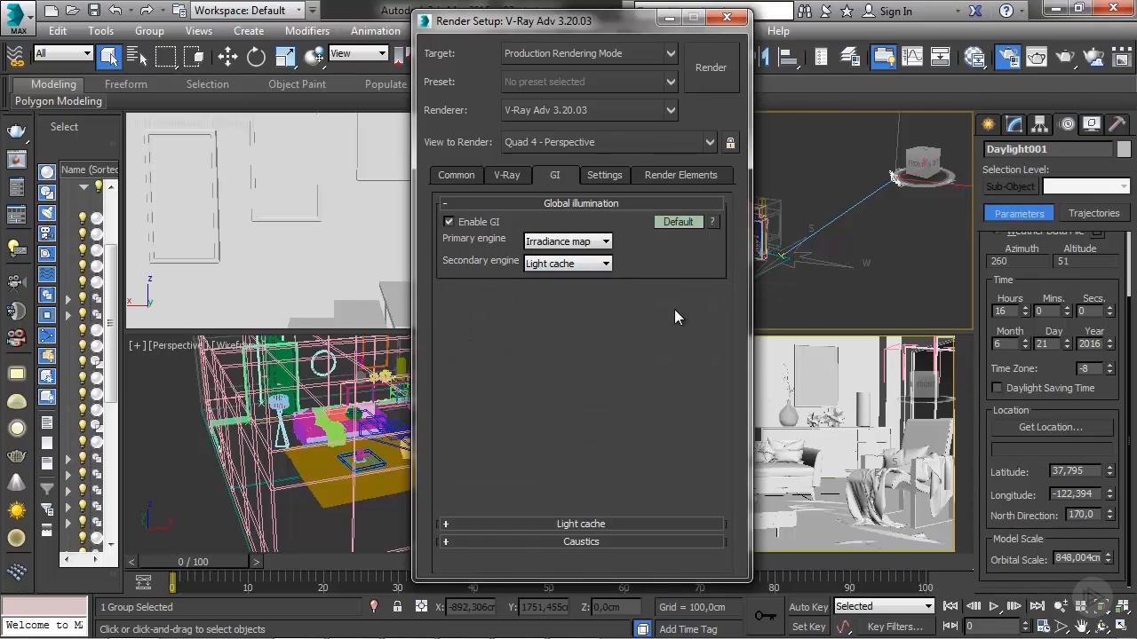
{"action": "left_click", "coordinate": [675, 310]}
{"action": "left_click", "coordinate": [574, 313]}
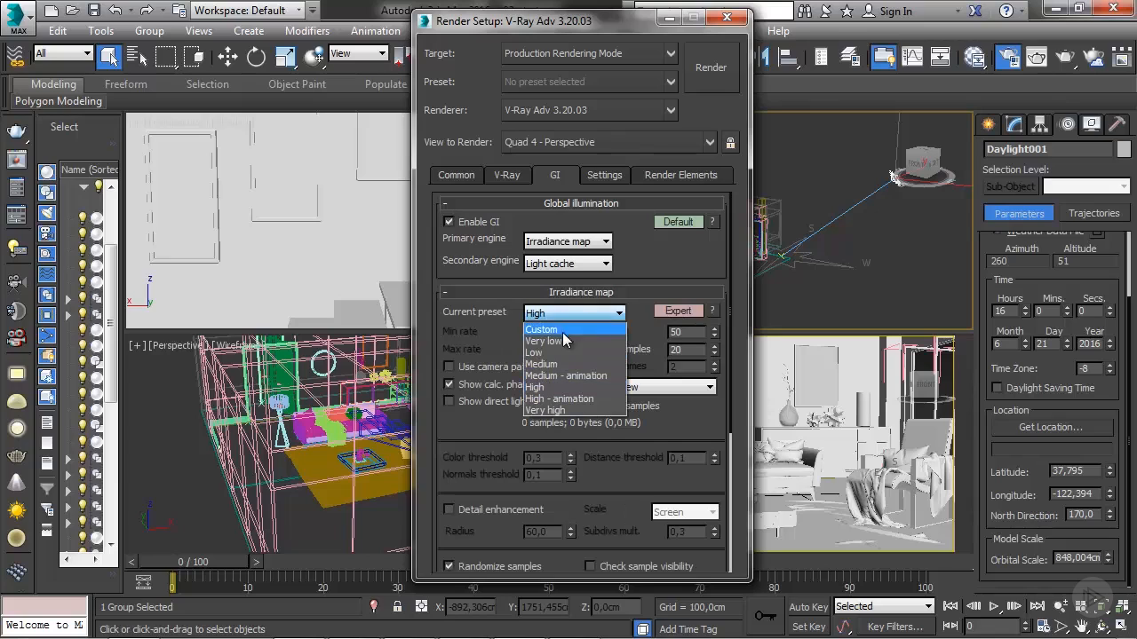
{"action": "left_click", "coordinate": [541, 352]}
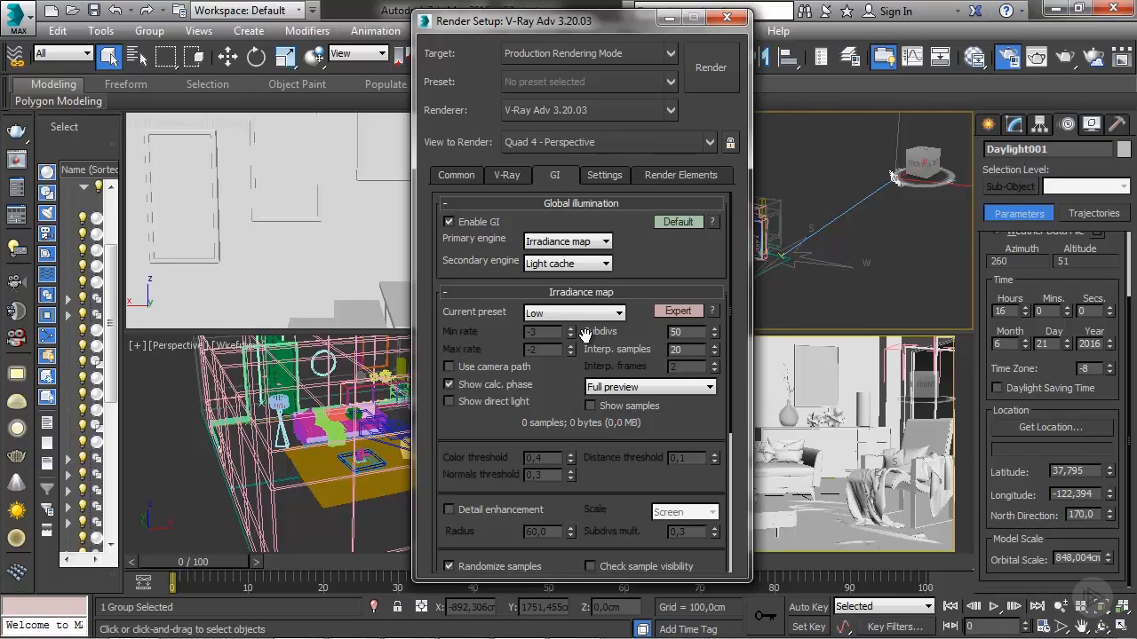
{"action": "left_click", "coordinate": [725, 19]}
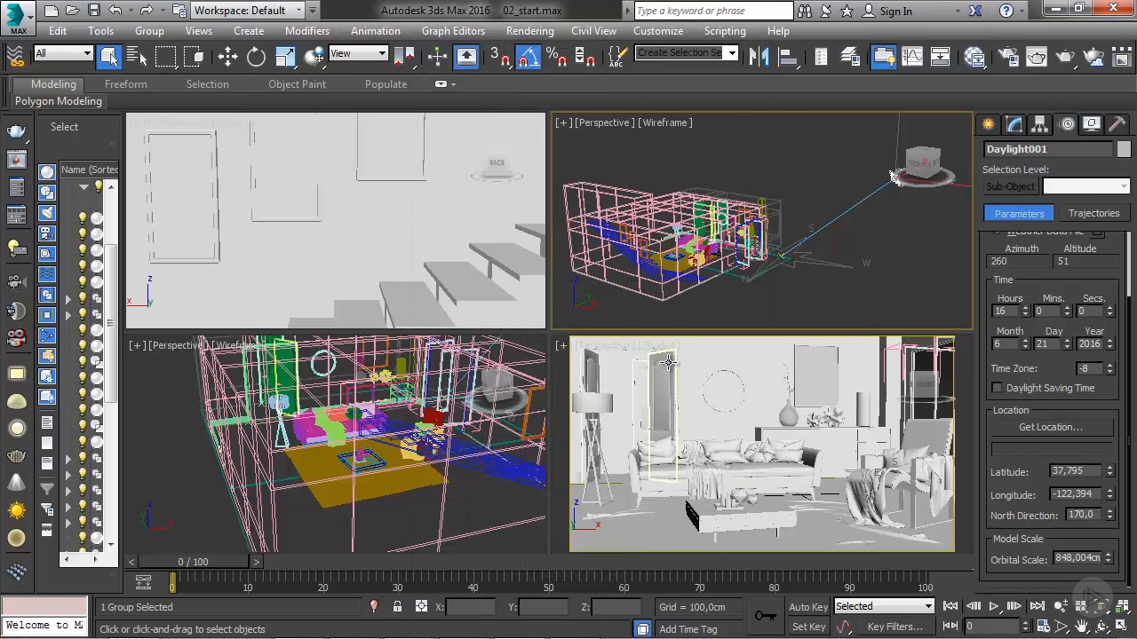
Render a test image of the shaded living-room perspective view and close the frame buffer.
{"action": "left_click", "coordinate": [709, 373]}
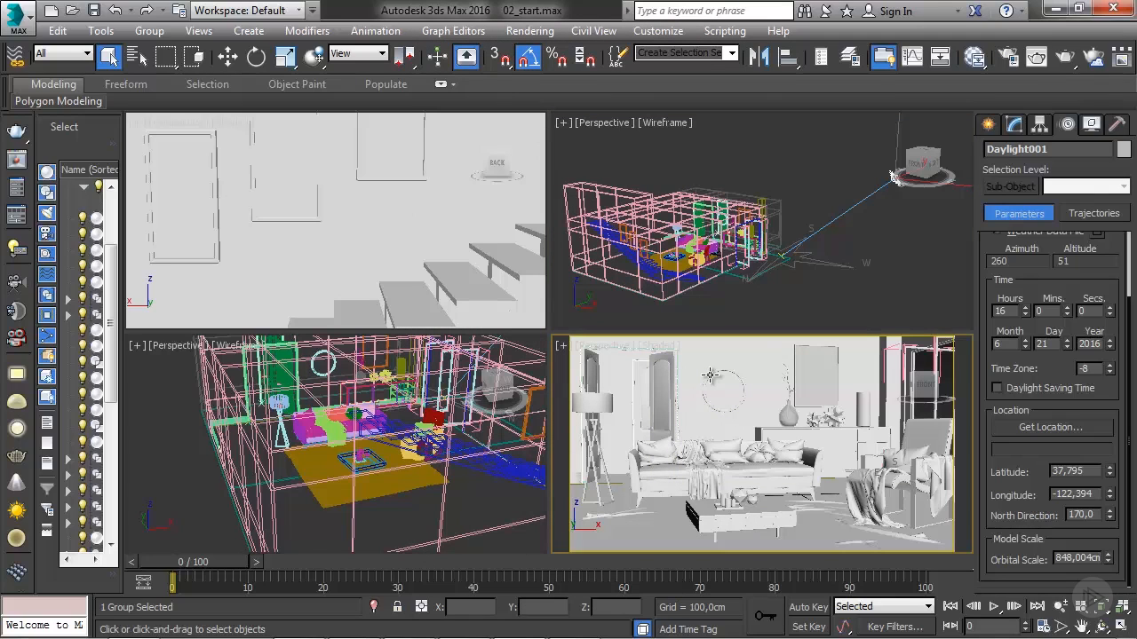
{"action": "left_click", "coordinate": [1065, 60]}
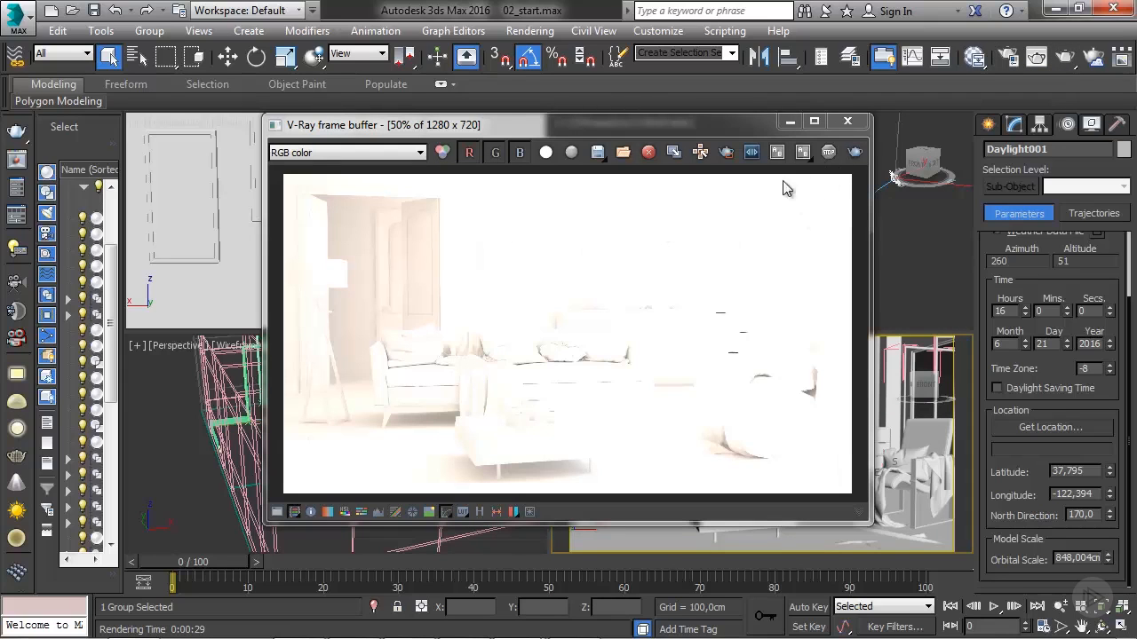
{"action": "left_click", "coordinate": [848, 121]}
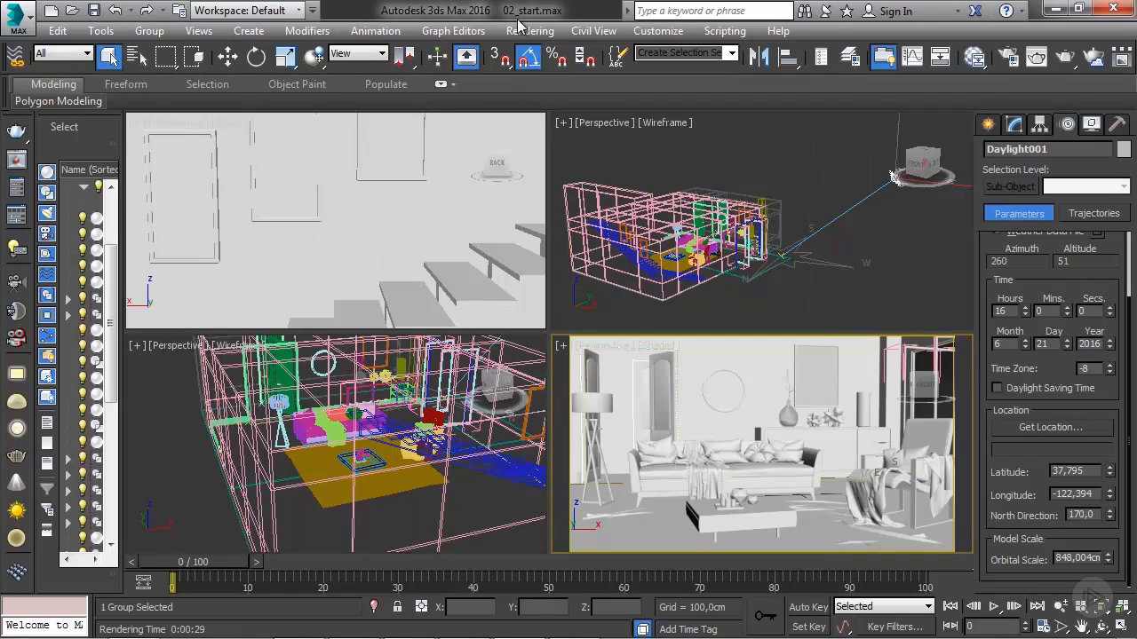
Set the V-Ray Exposure Control's exposure value (EV) to 2 and start another test render of the living-room view.
{"action": "left_click", "coordinate": [524, 32]}
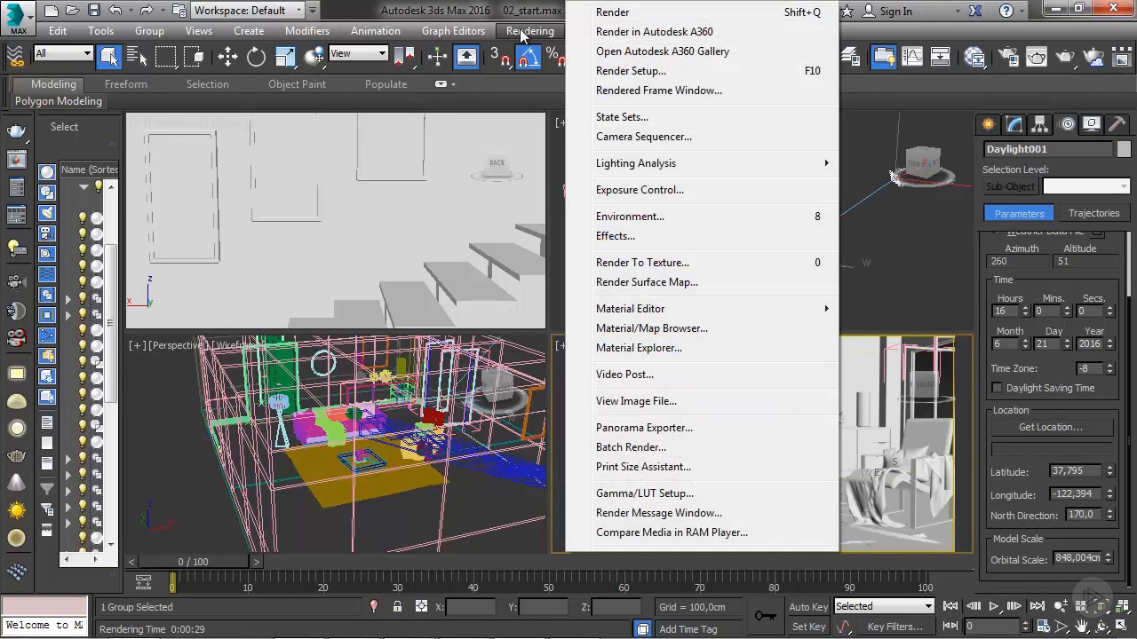
{"action": "left_click", "coordinate": [611, 190]}
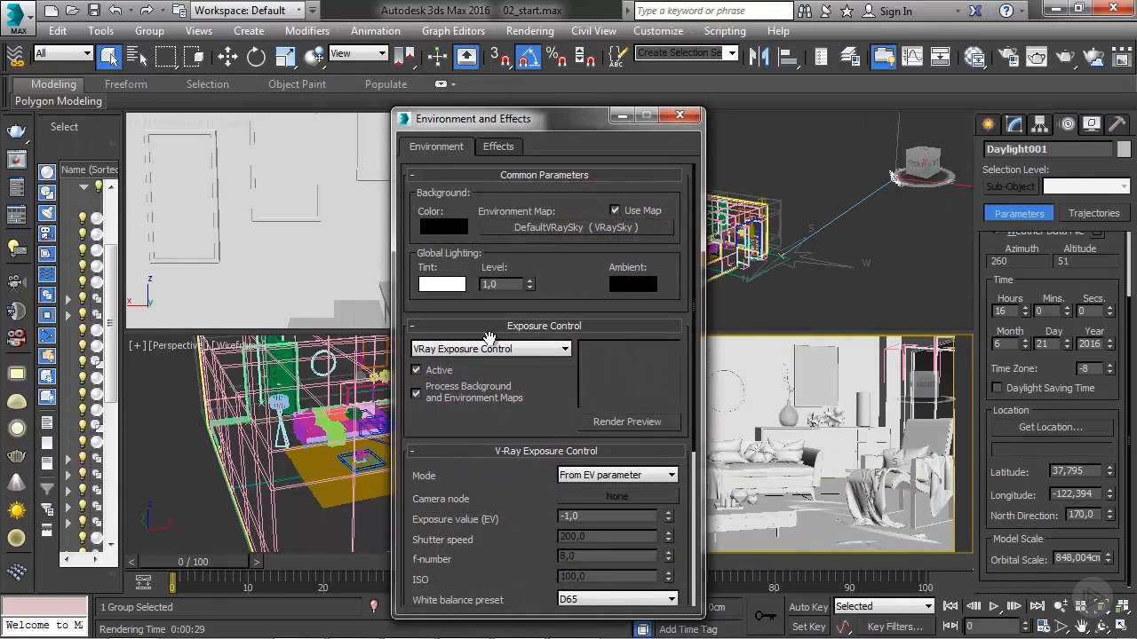
{"action": "double_click", "coordinate": [584, 515]}
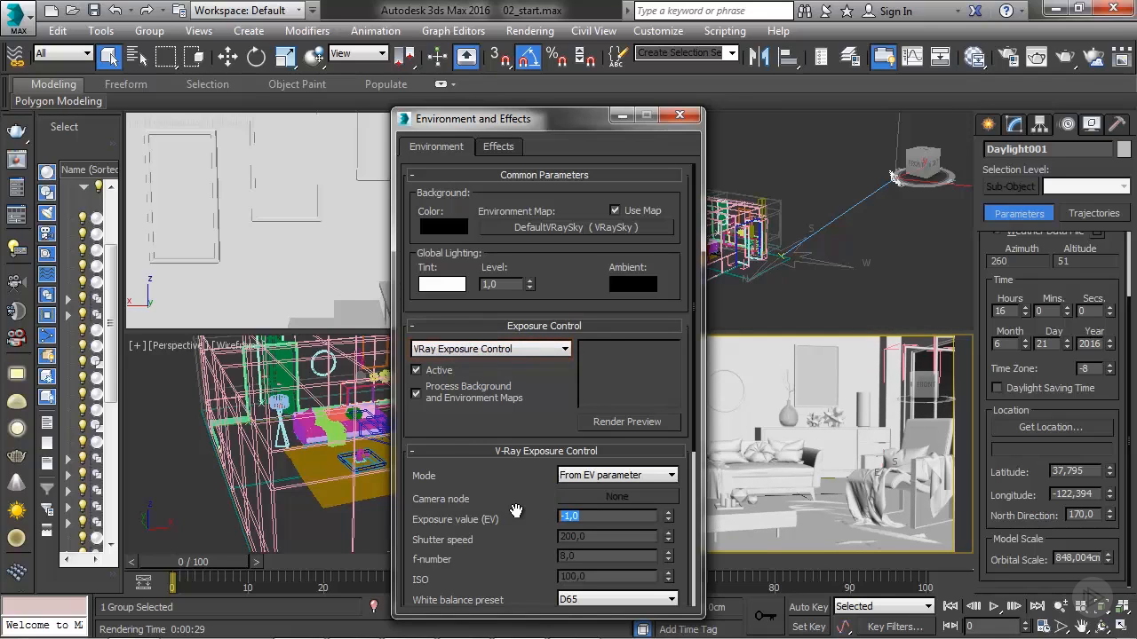
{"action": "type", "text": "2"}
{"action": "key", "text": "Return"}
{"action": "left_click", "coordinate": [679, 115]}
{"action": "left_click", "coordinate": [1065, 60]}
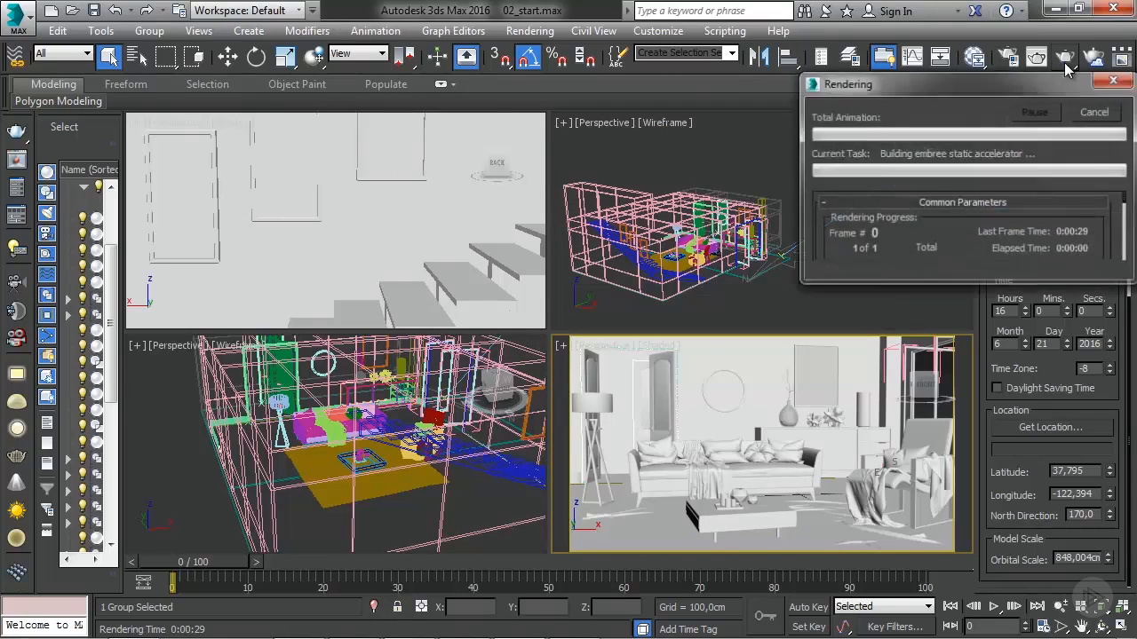